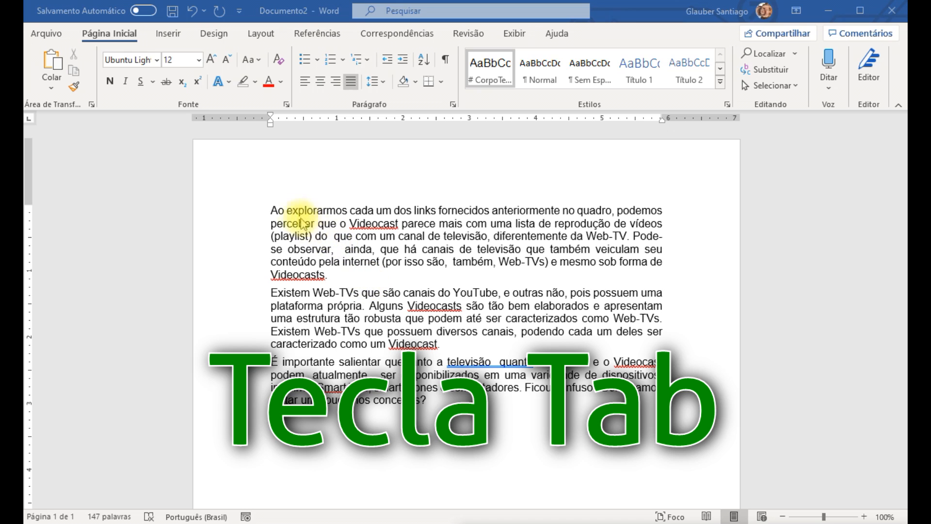
Try indenting the first paragraph with typed spaces, and remove those leading spaces.
click(273, 211)
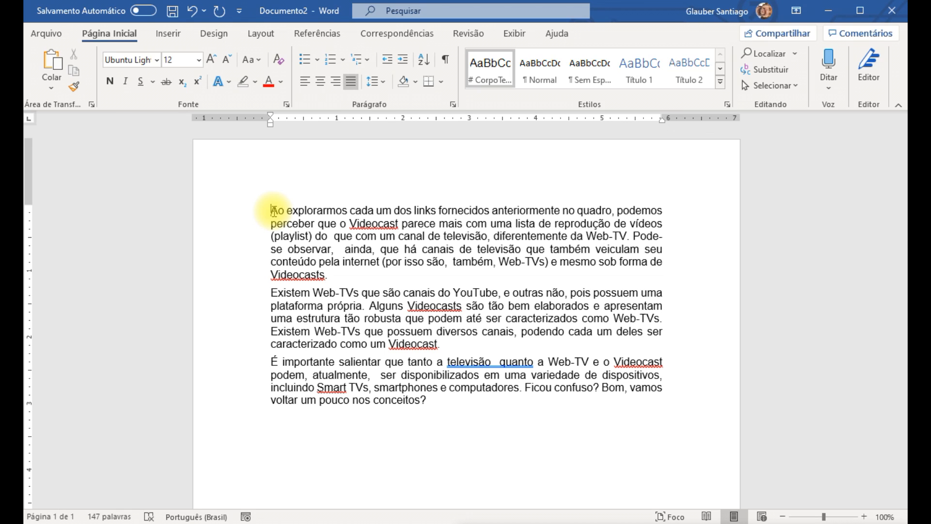
click(271, 210)
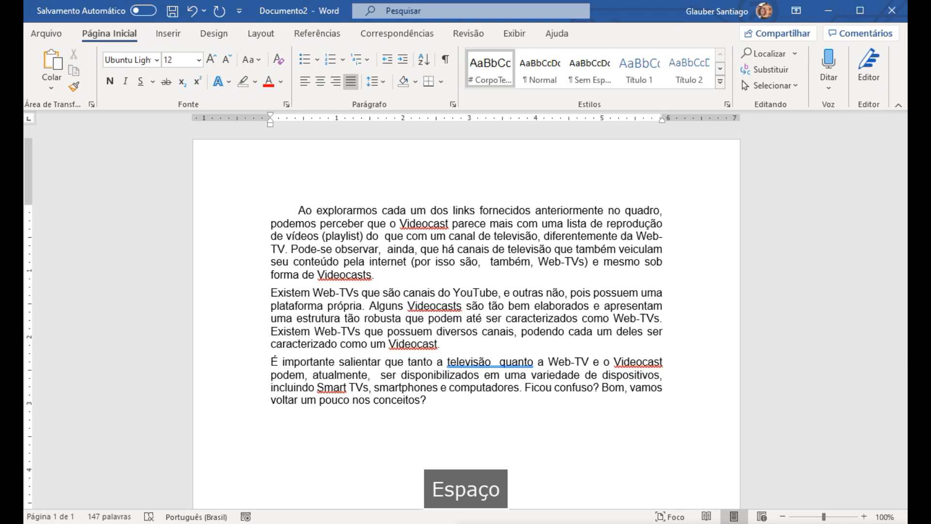
click(299, 212)
key(BackSpace)
key(BackSpace)
key(BackSpace)
key(BackSpace)
key(BackSpace)
key(BackSpace)
key(BackSpace)
key(BackSpace)
key(BackSpace)
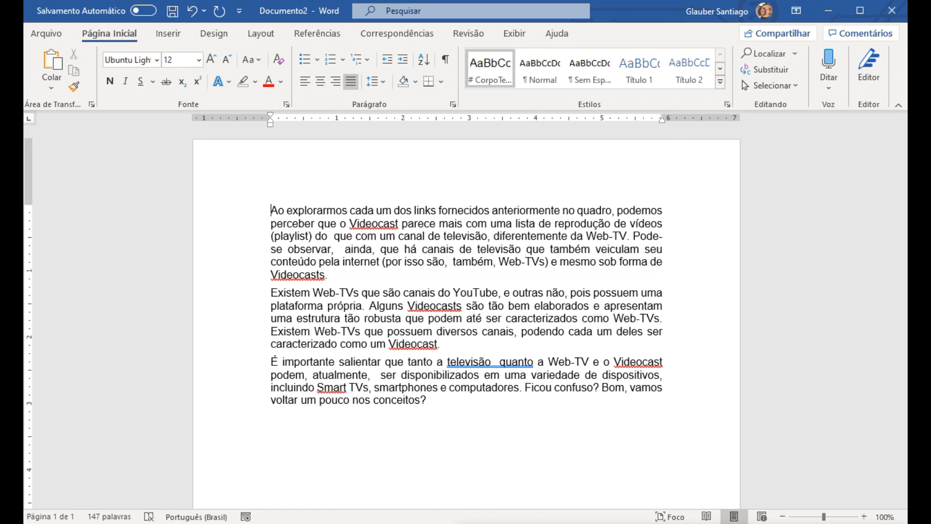
Indent the first line of each of the three paragraphs by one tab.
key(Tab)
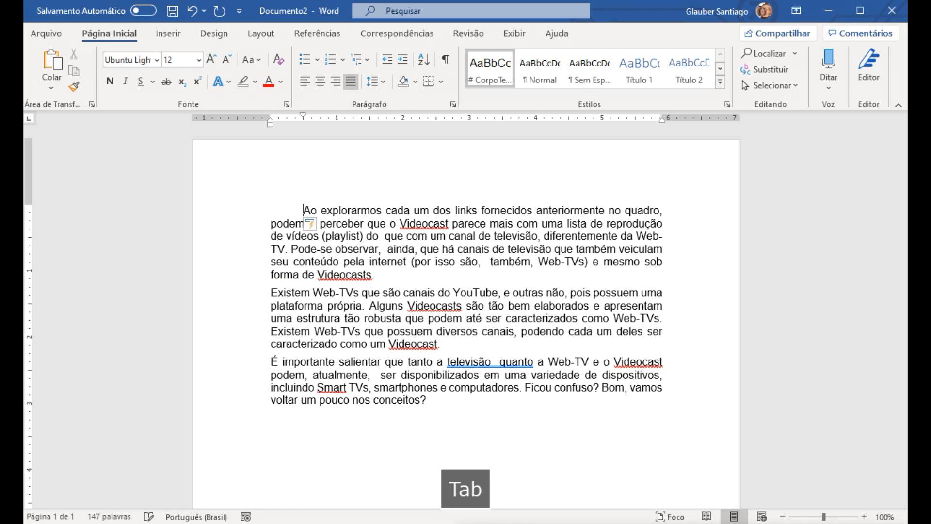
click(270, 293)
key(Tab)
click(272, 363)
key(Tab)
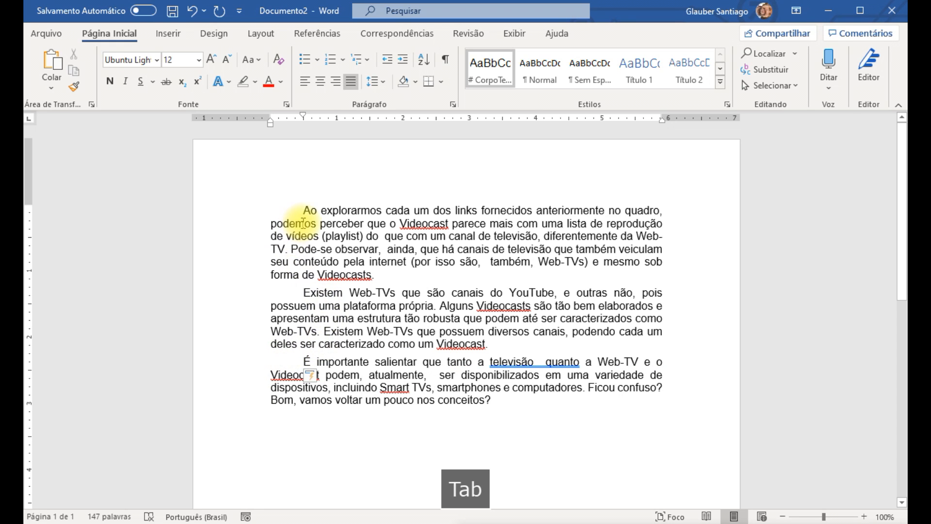
Undo the tab indents on all three paragraphs.
key(ctrl+z)
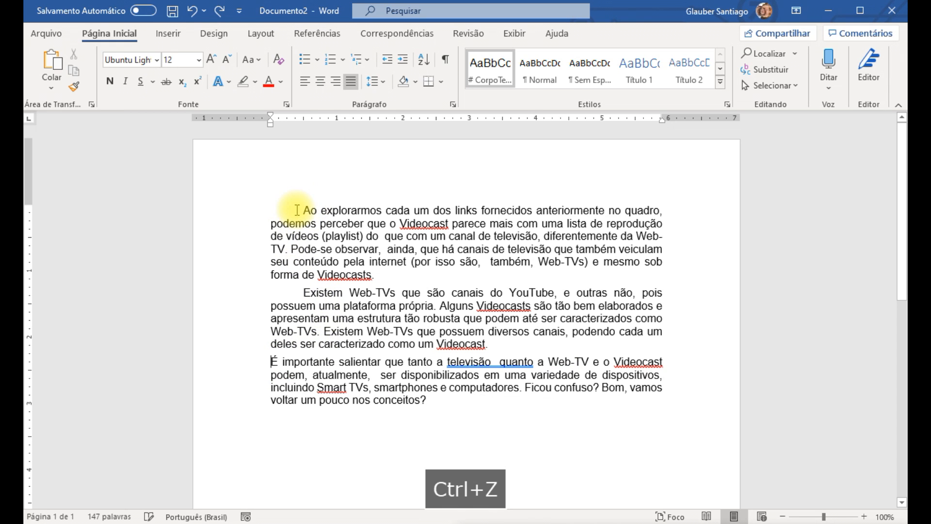
key(ctrl+z)
key(ctrl+z)
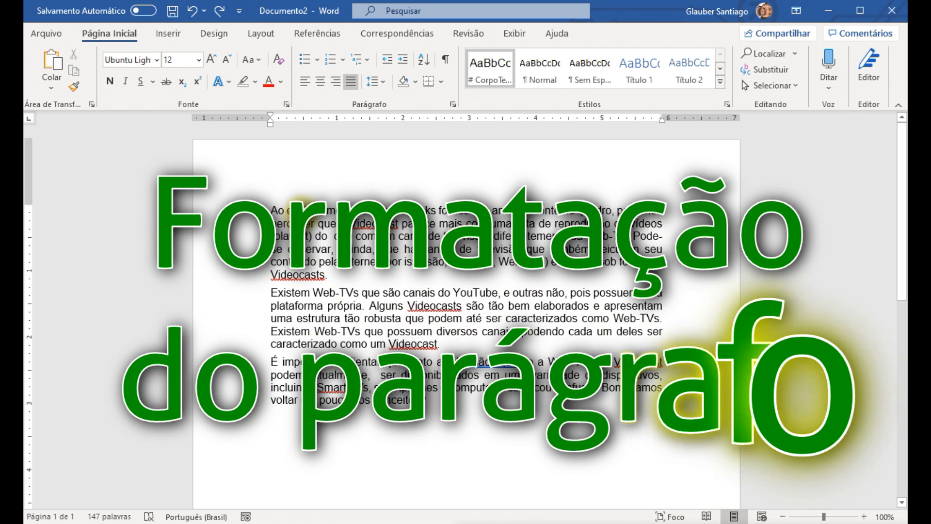
Give the first paragraph a special "Primeira linha" indent of 0.49" in its paragraph formatting.
right_click(303, 201)
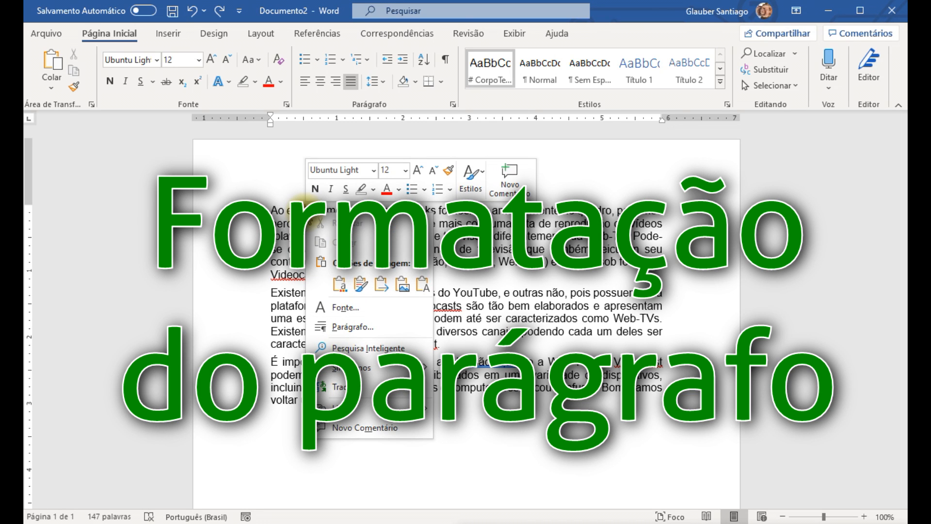
click(349, 326)
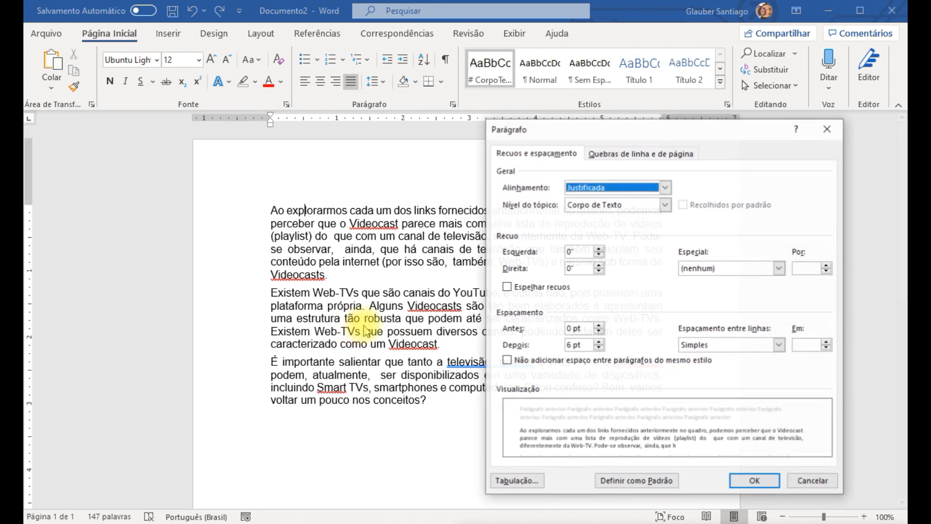
click(713, 268)
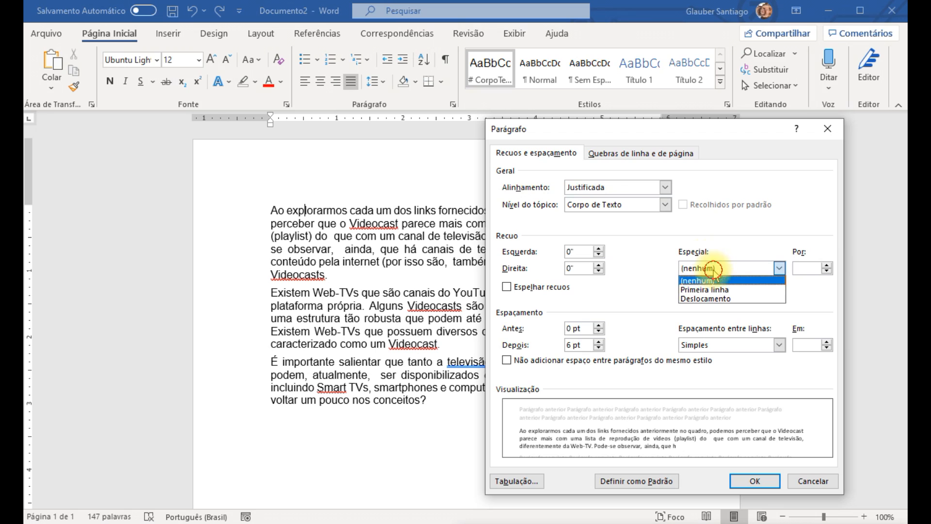
click(710, 290)
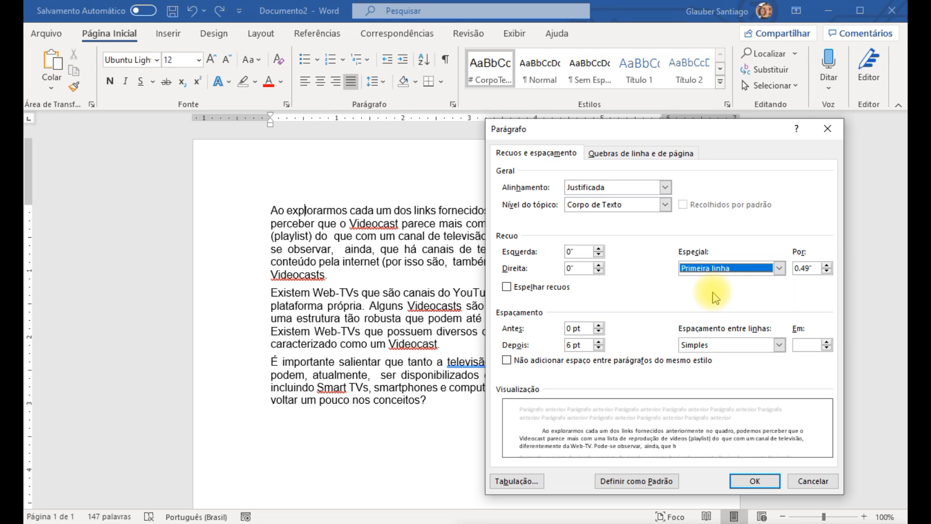
click(755, 481)
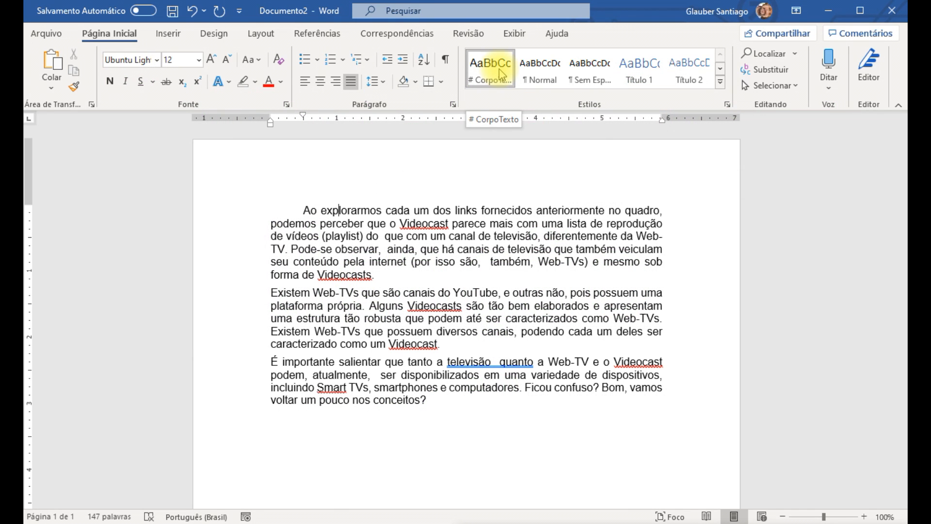
Apply the # CorpoTexto style to the second and third paragraphs.
click(374, 309)
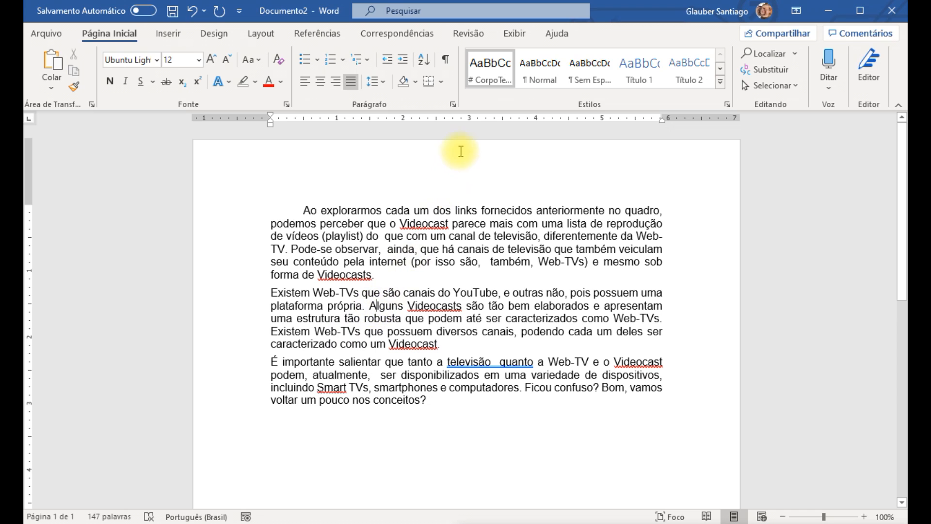
click(491, 70)
click(397, 367)
click(490, 73)
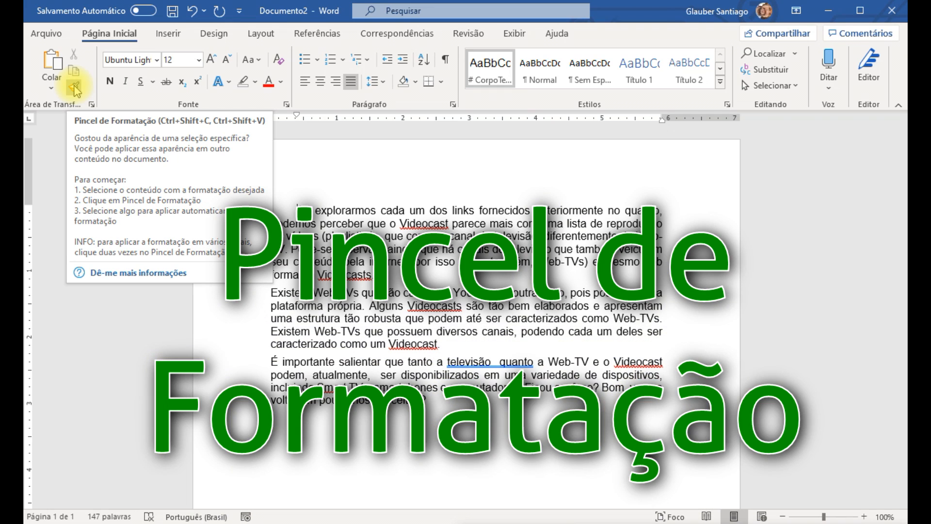
Copy the first paragraph's formatting onto the second and third paragraphs with the Format Painter.
drag(238, 209, 262, 276)
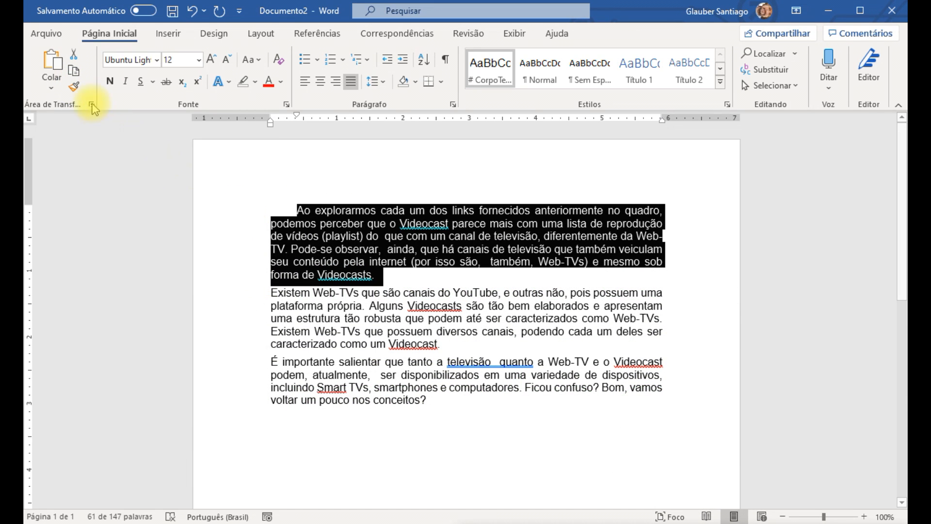
click(74, 88)
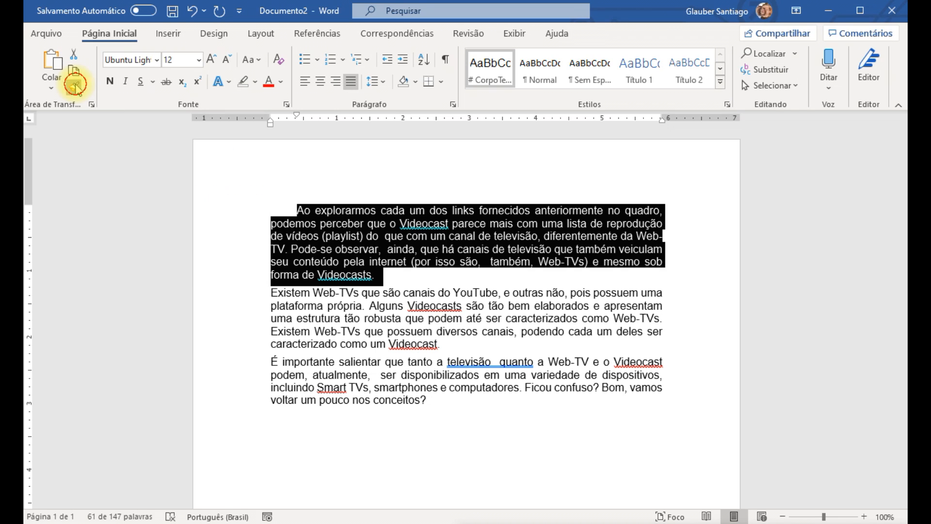
drag(247, 296, 275, 412)
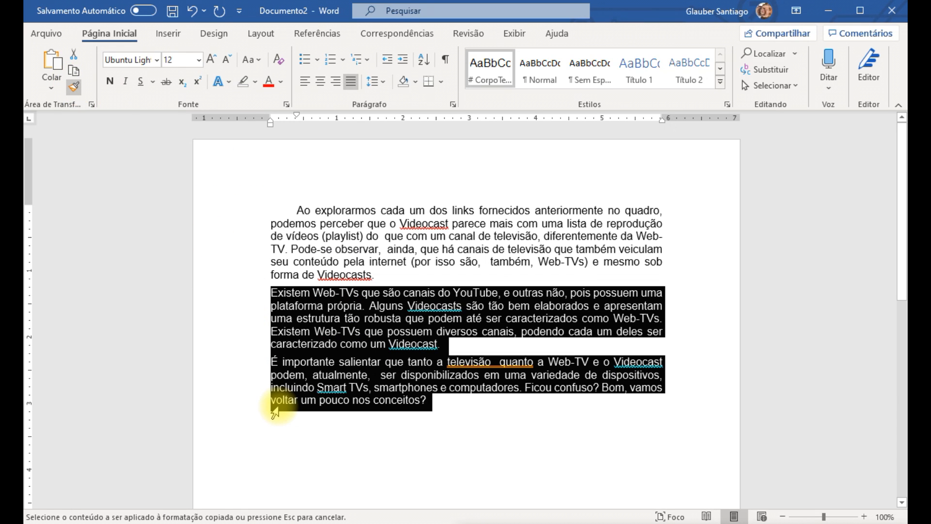
drag(275, 412, 272, 408)
click(519, 410)
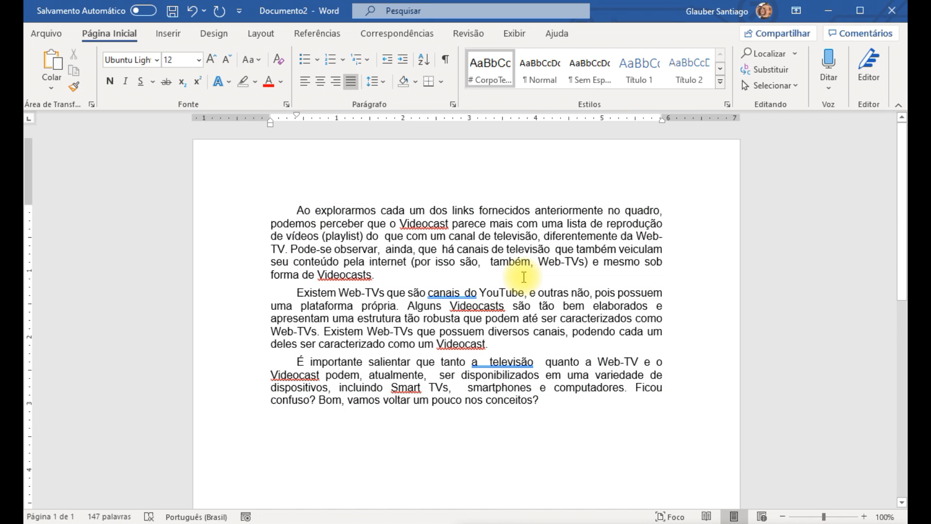
Replace all double spaces in the document with single spaces.
key(ctrl+u)
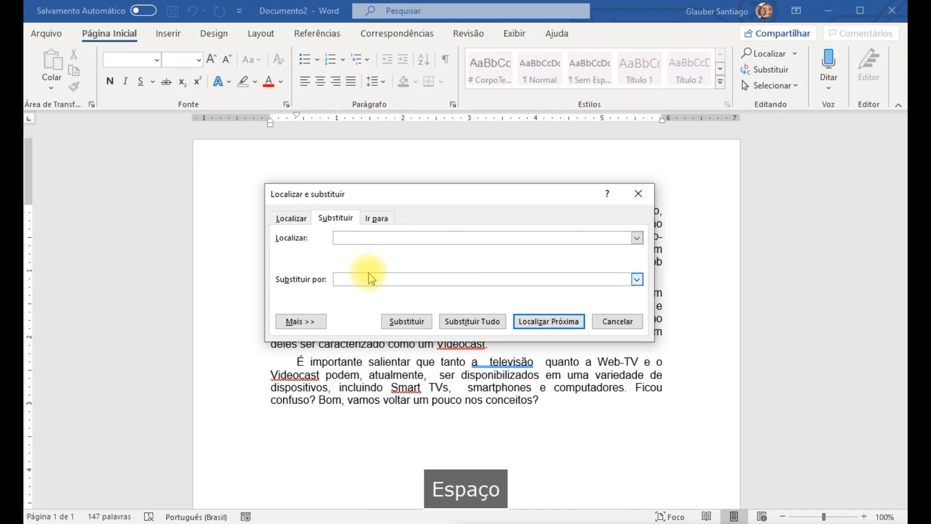
click(357, 274)
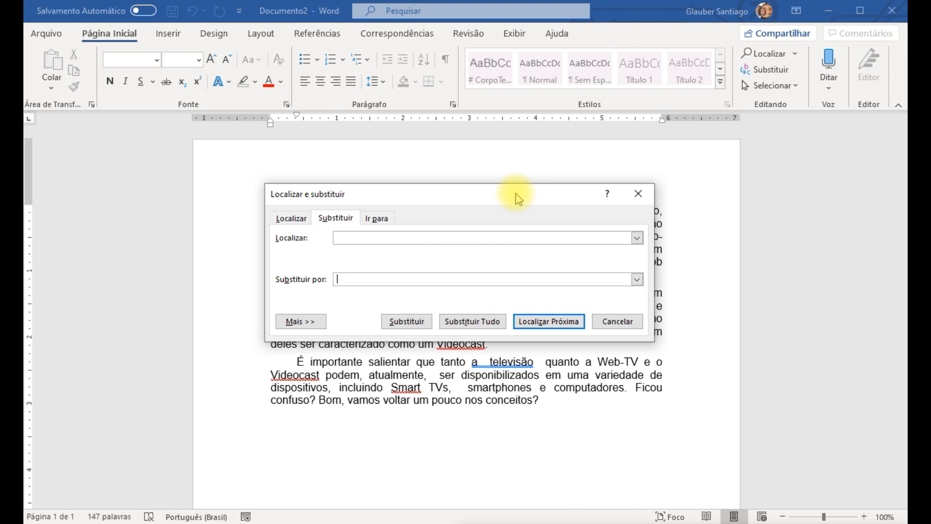
click(487, 323)
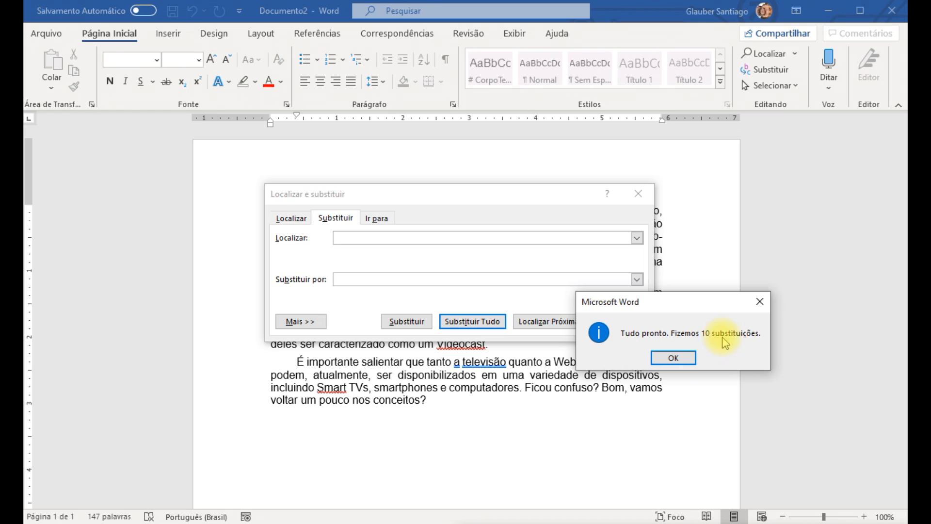
click(674, 359)
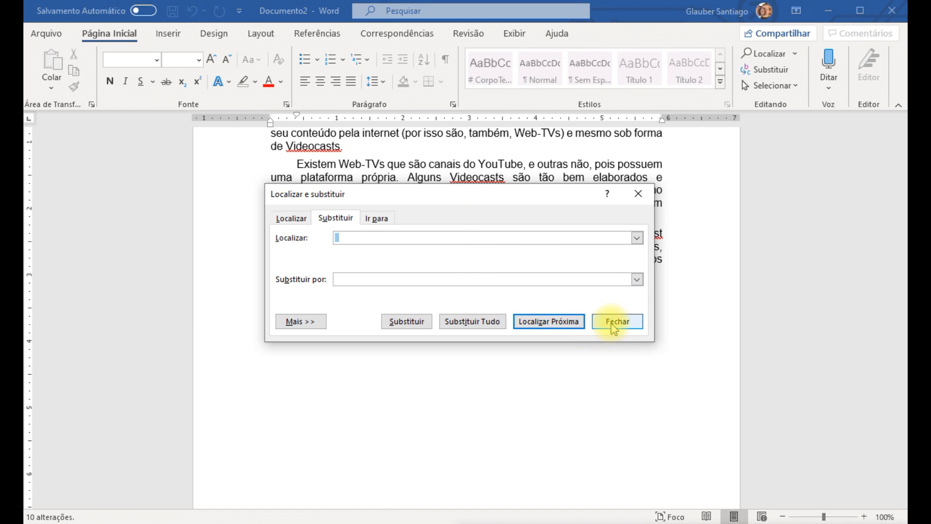
click(616, 321)
scroll(510, 274, up, 3)
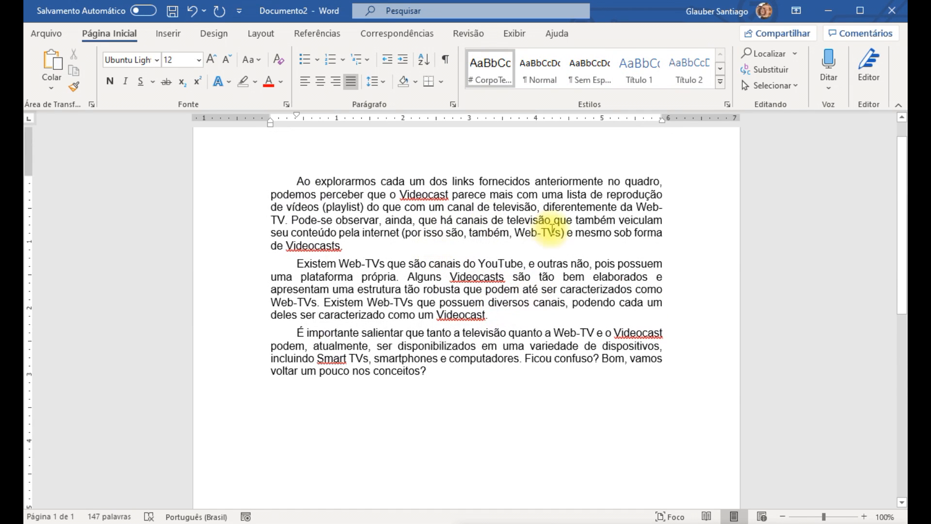
click(456, 221)
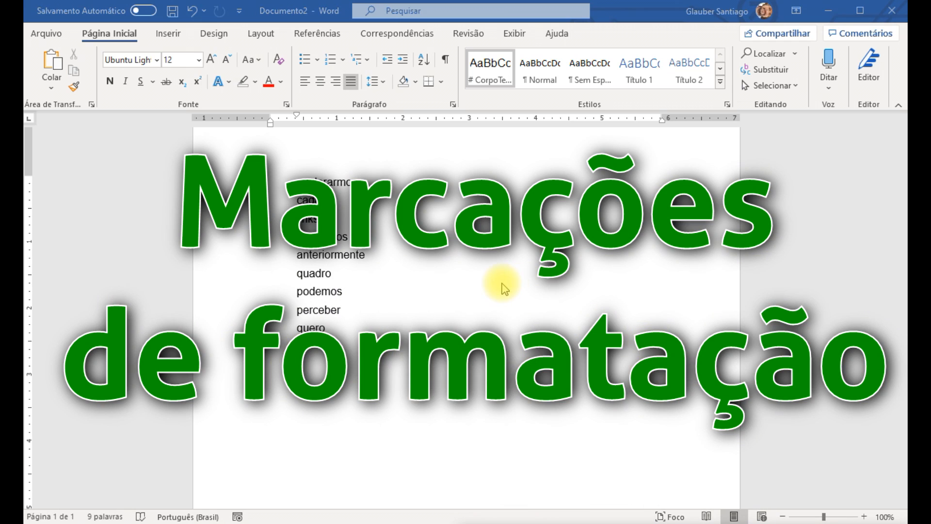
Show the formatting marks in the word list, toggling them off and on again.
click(449, 65)
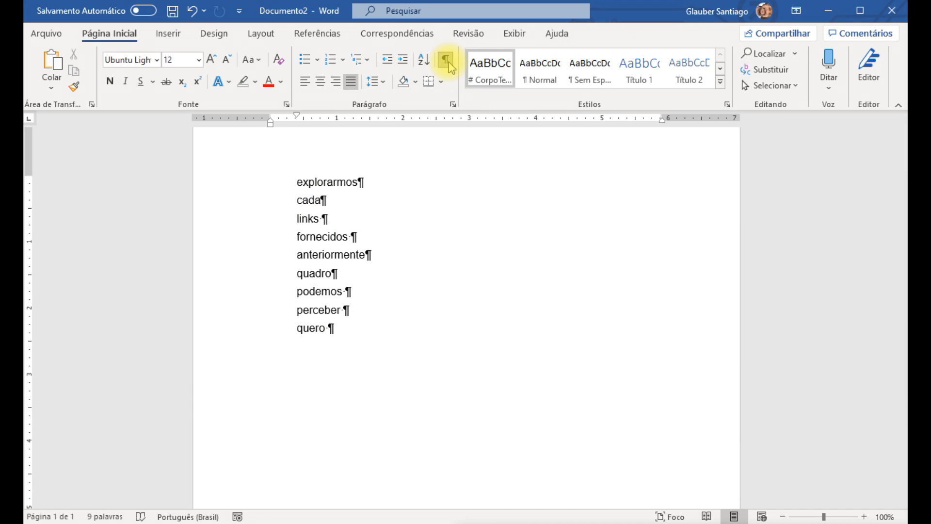
click(449, 65)
click(449, 65)
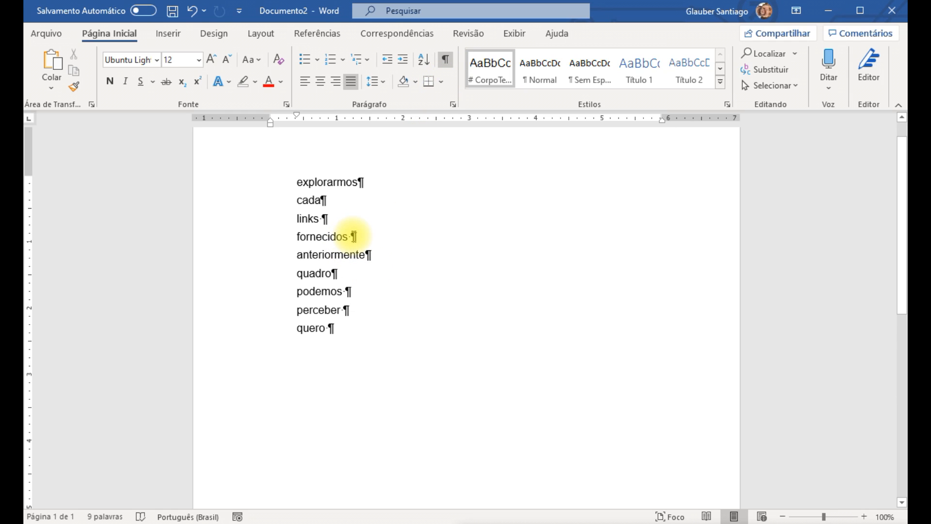
Delete the trailing spaces after "fornecidos" and "links", and hide the formatting marks.
click(348, 236)
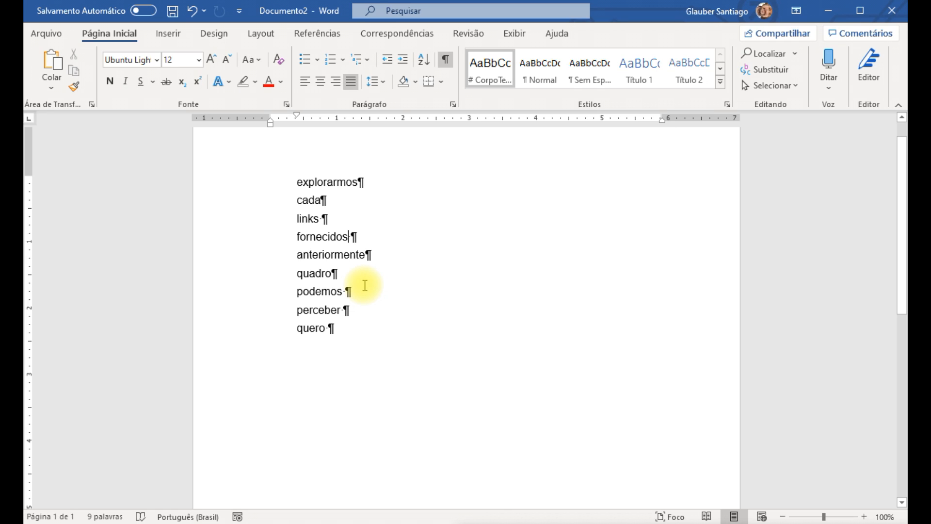
key(Delete)
click(320, 218)
key(Delete)
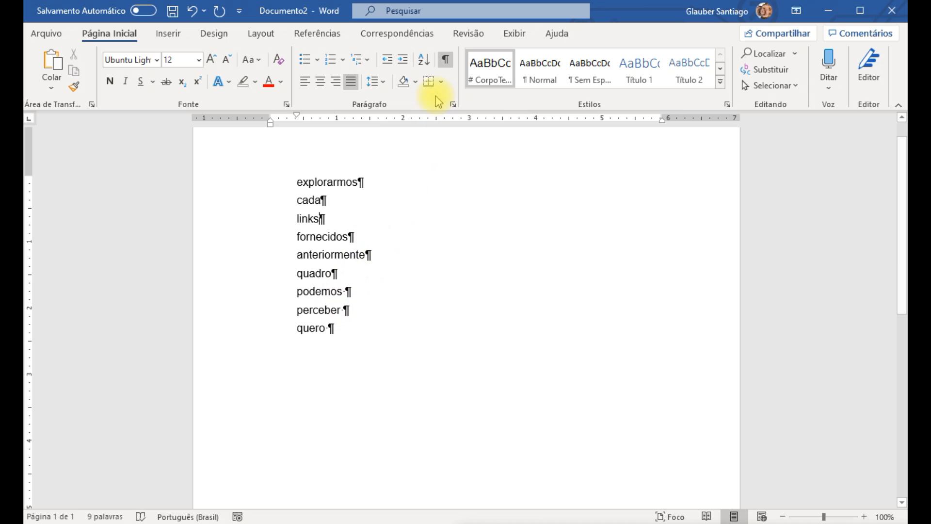
click(446, 60)
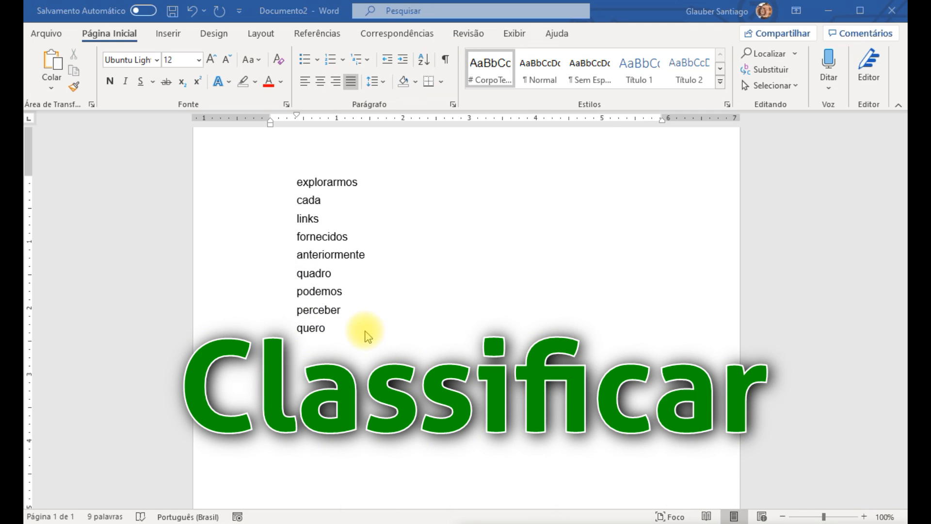
Sort the whole word list by paragraphs as text in ascending order, without a header row.
click(396, 331)
drag(262, 279, 246, 179)
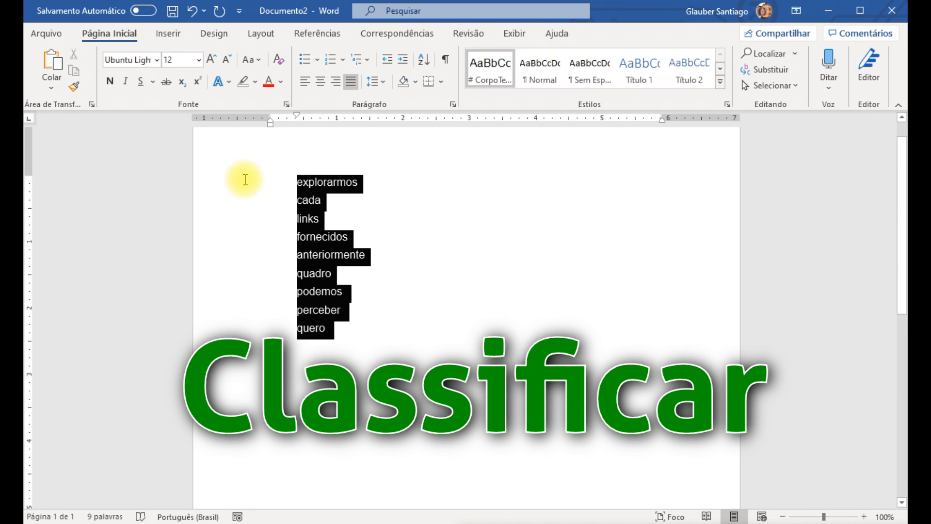
click(424, 61)
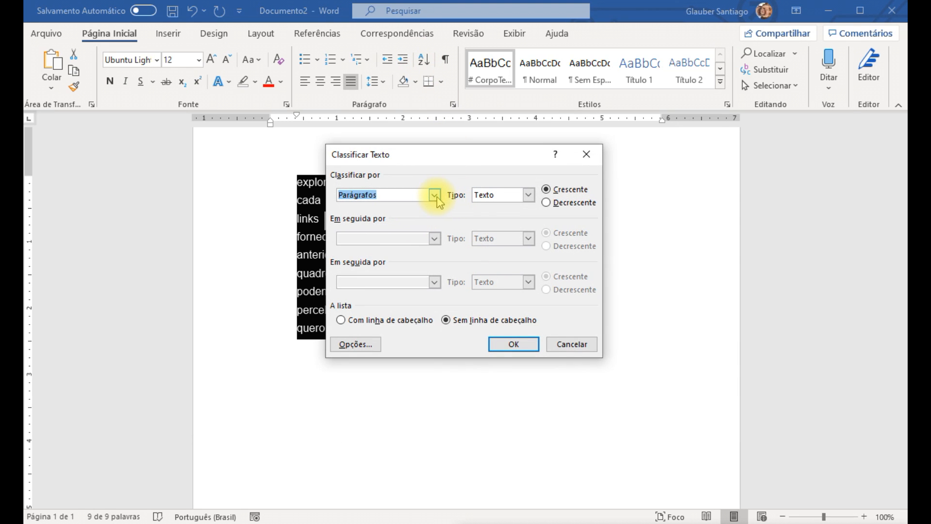
click(520, 344)
click(411, 245)
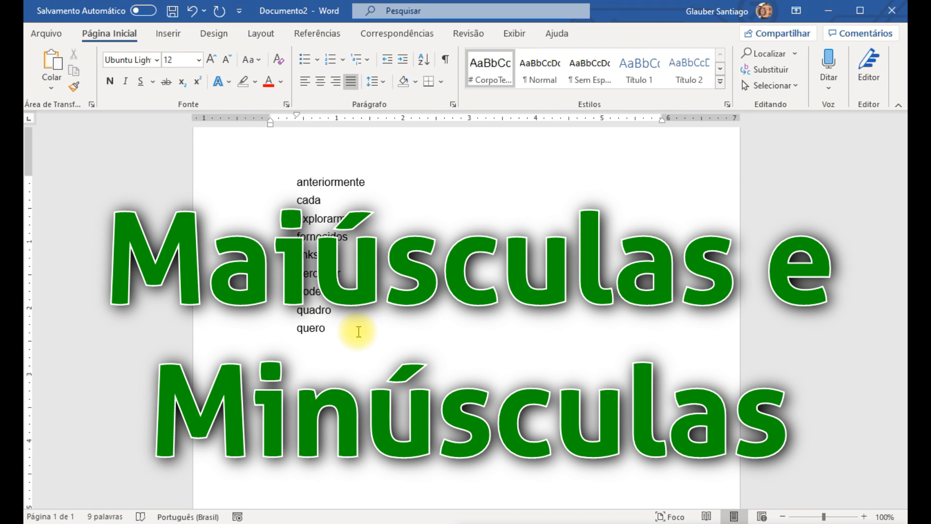
Change the case of the whole word list to "Primeira letra da frase em maiúscula".
drag(358, 332, 311, 310)
drag(280, 271, 260, 176)
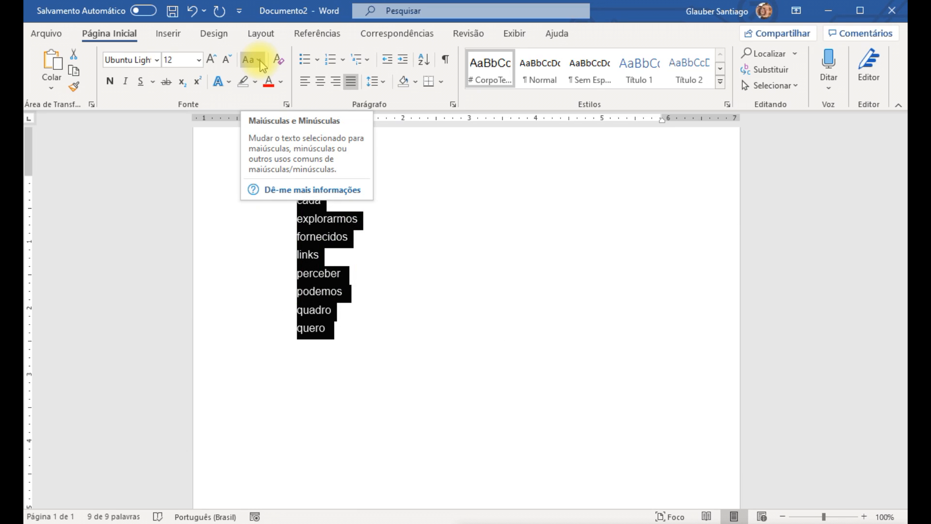
click(259, 60)
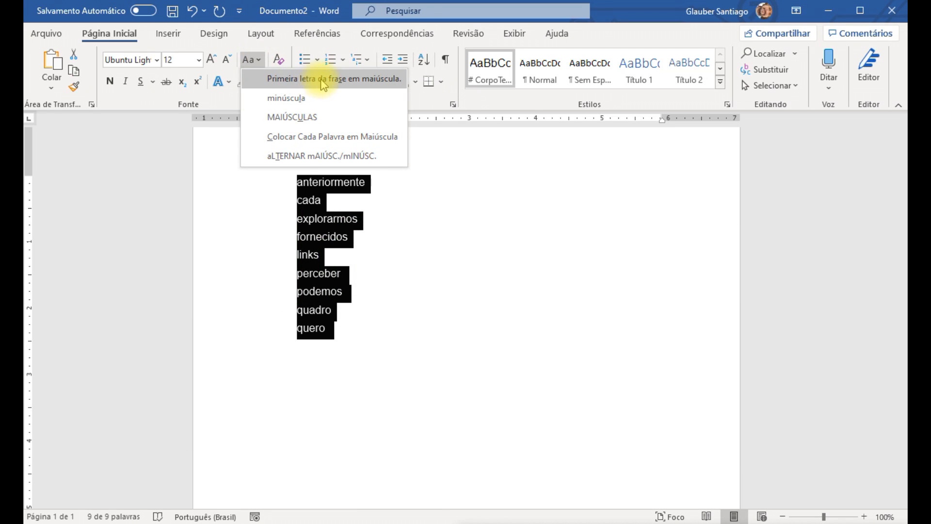
click(374, 80)
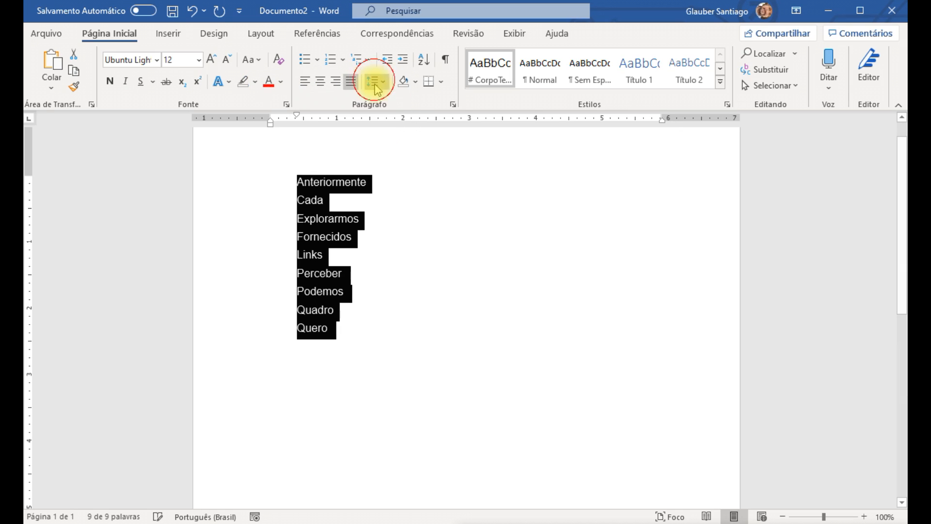
Delete the column of digits in front of all the words in the list, leaving the words themselves in place.
click(419, 304)
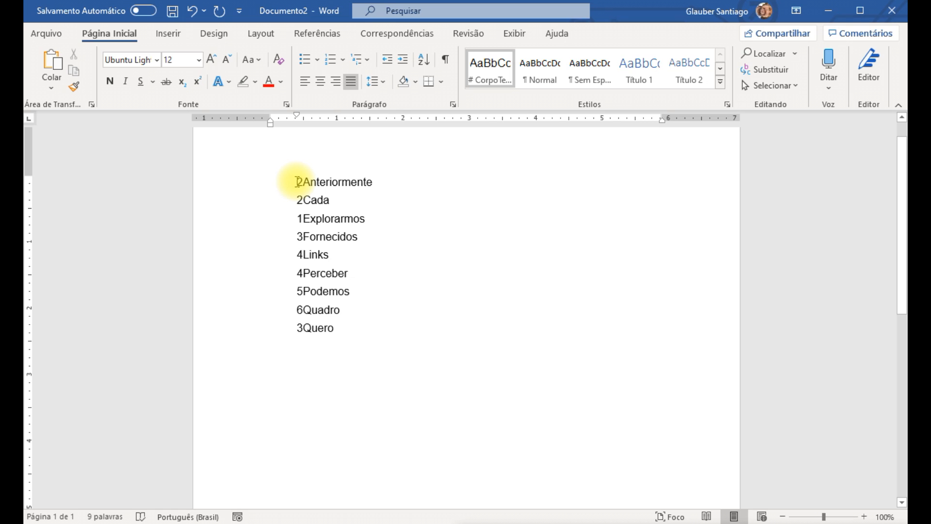
drag(295, 180, 304, 336)
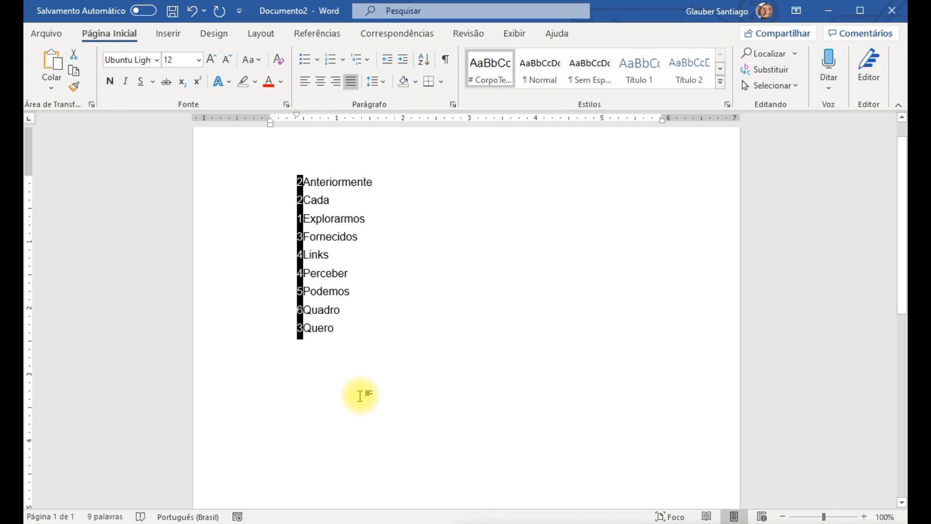
key(Delete)
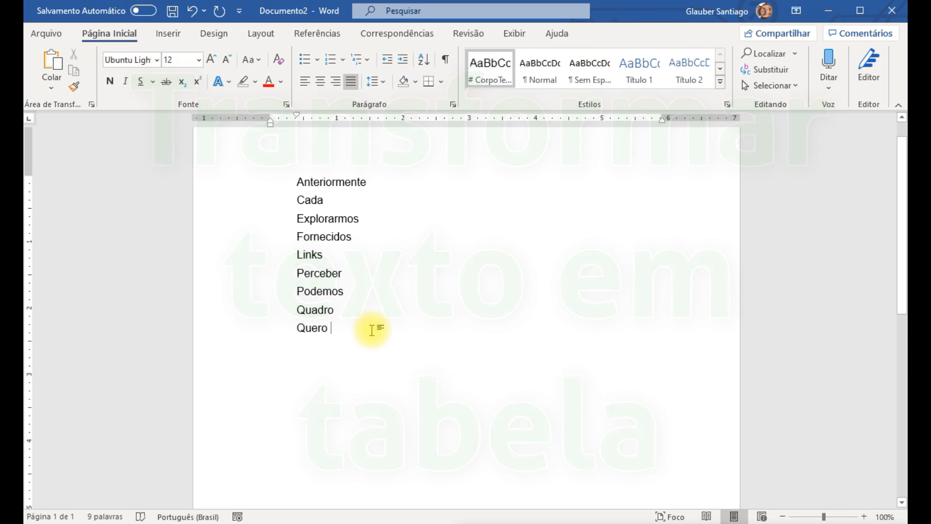
Convert the whole word list into a one-column table, with the text separated at paragraphs and automatic fixed column width.
drag(353, 321, 268, 186)
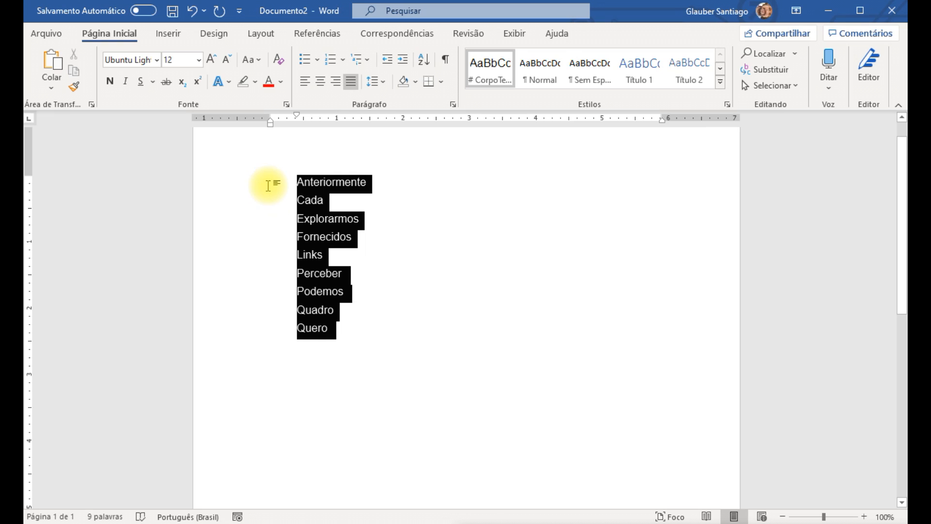
click(169, 35)
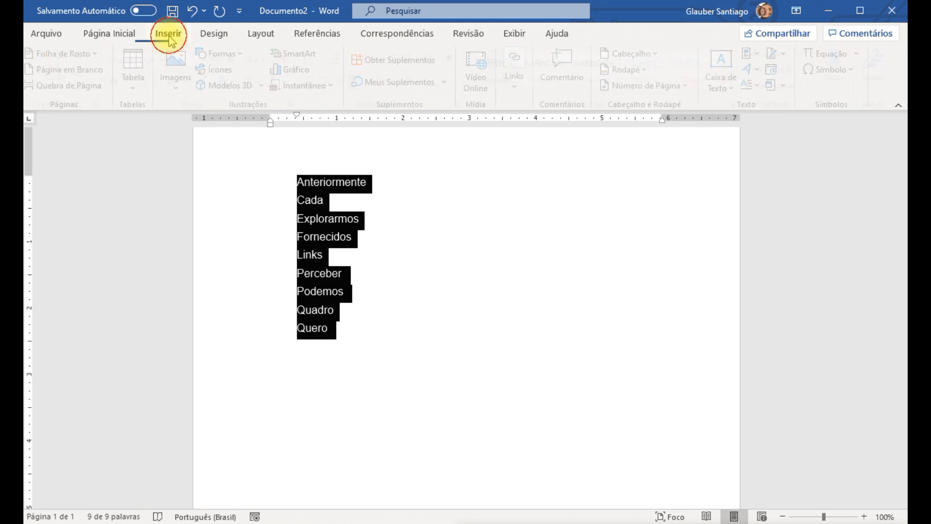
click(141, 87)
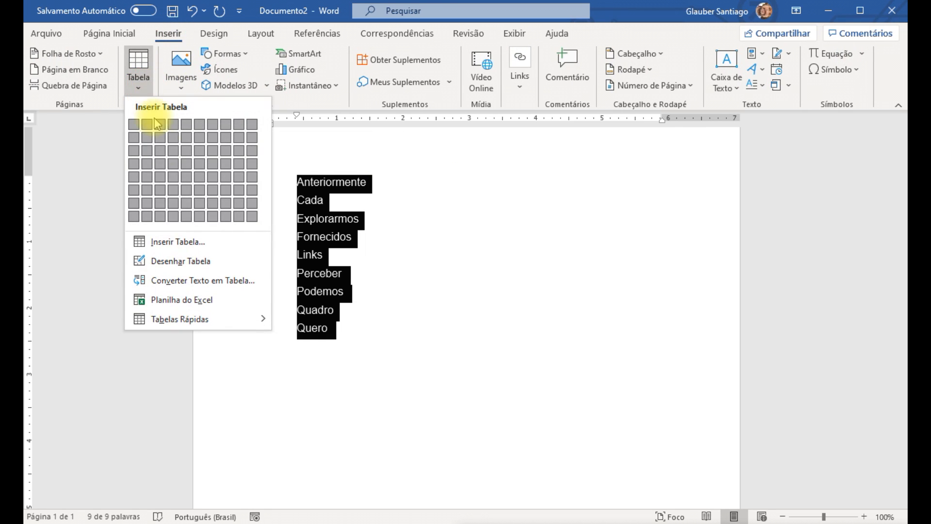
click(233, 281)
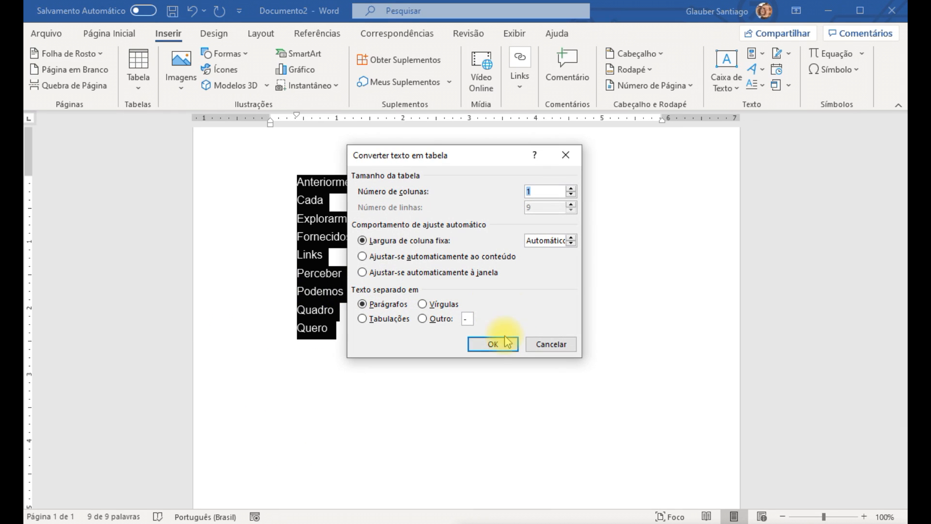
click(496, 346)
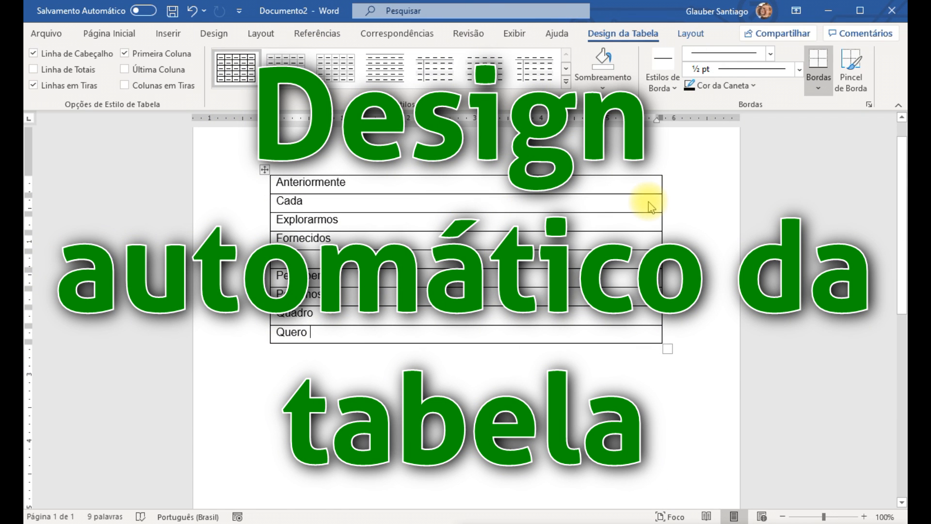
Apply the grey banded grid style with grey text and borders to the whole table.
click(264, 170)
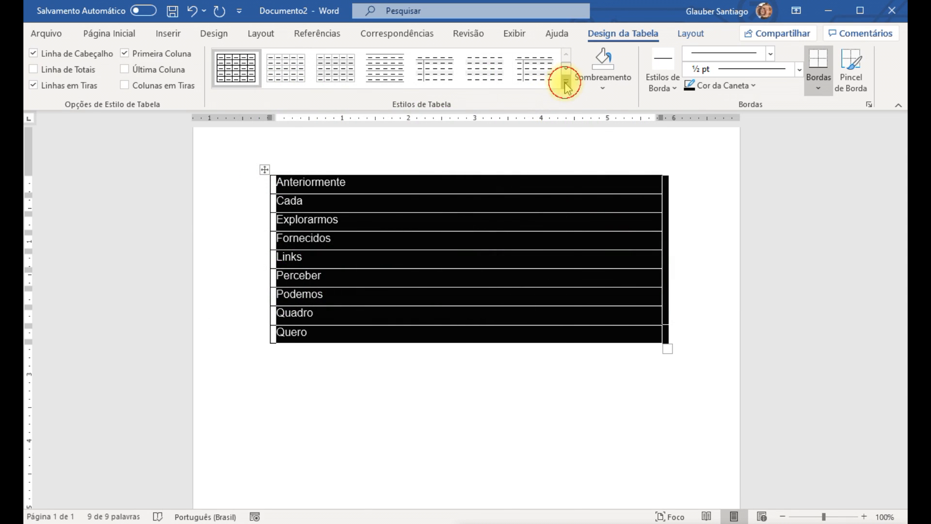
click(566, 81)
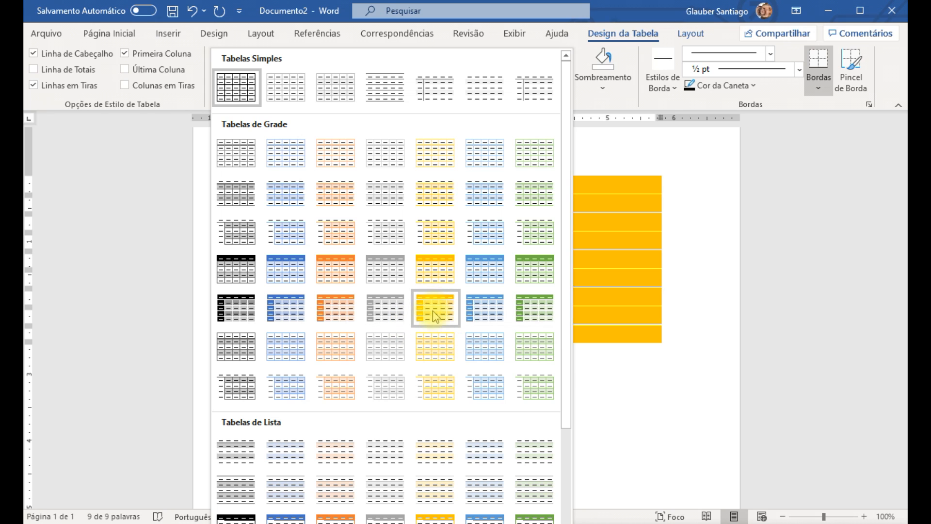
click(371, 354)
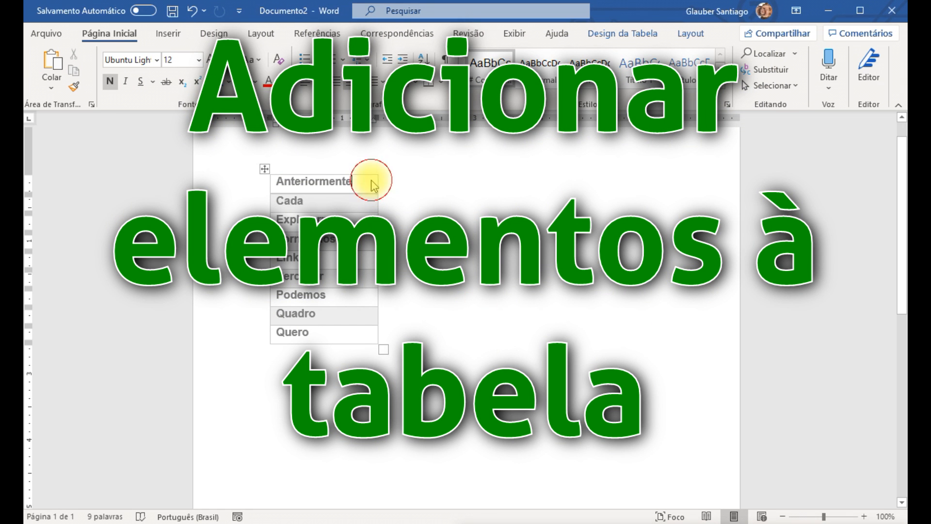
Add an empty column to the right of the words and an empty row below "Quero".
mouse_move(379, 179)
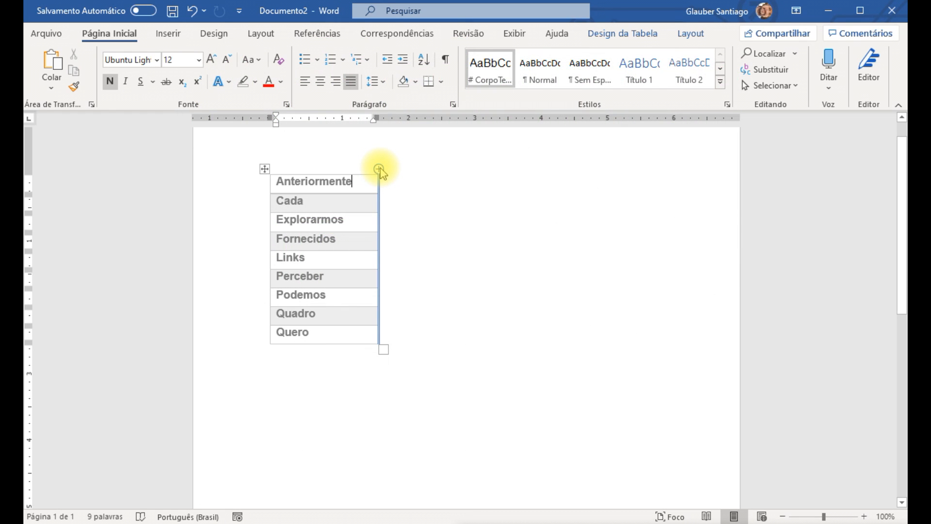
click(378, 169)
click(386, 181)
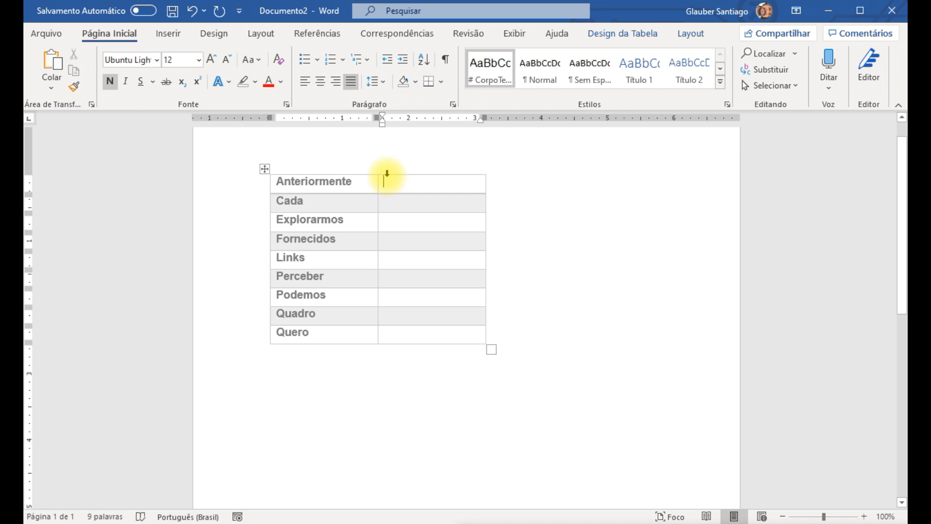
click(357, 332)
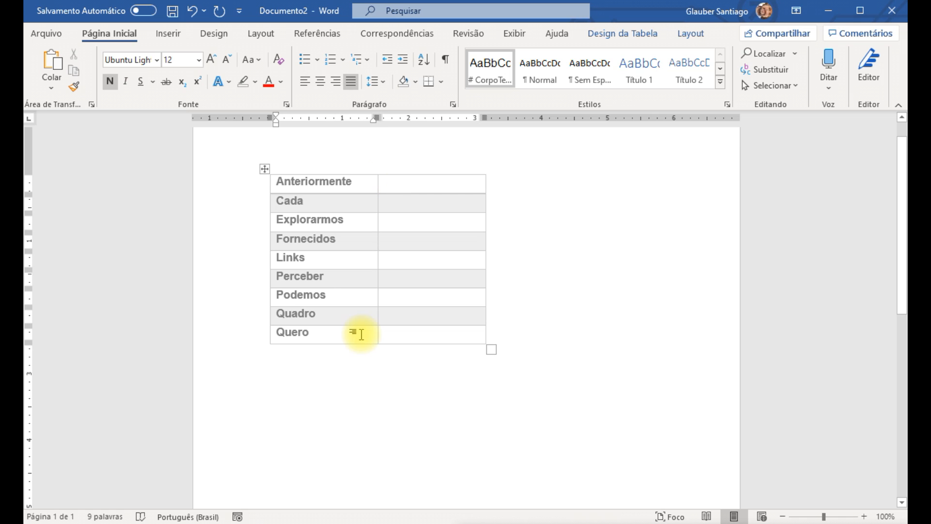
click(265, 345)
click(409, 357)
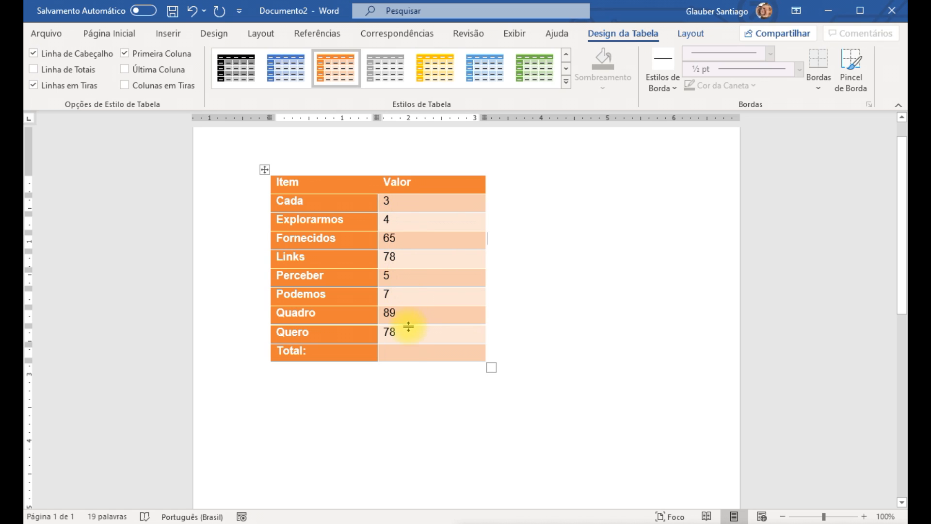
Insert a formula field with =SUM(ABOVE) in the "Valor" cell of the "Total:" row.
click(406, 354)
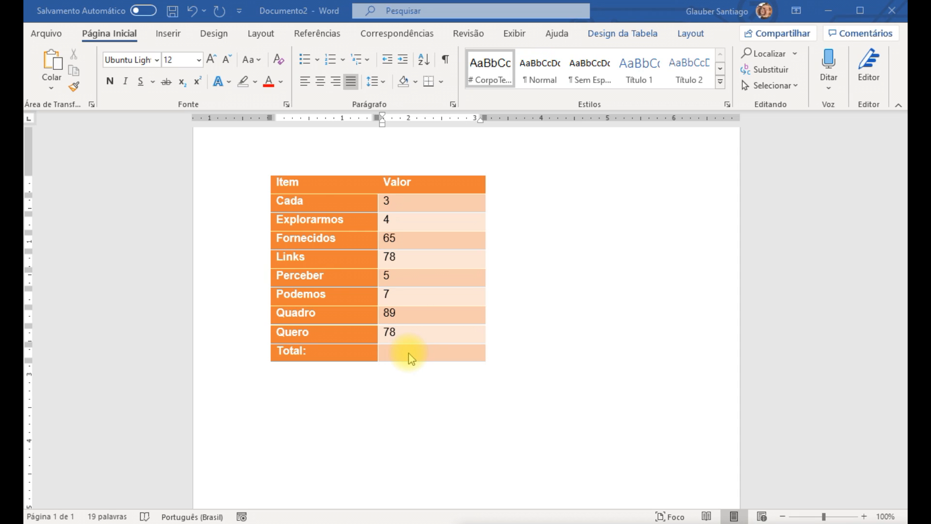
click(169, 34)
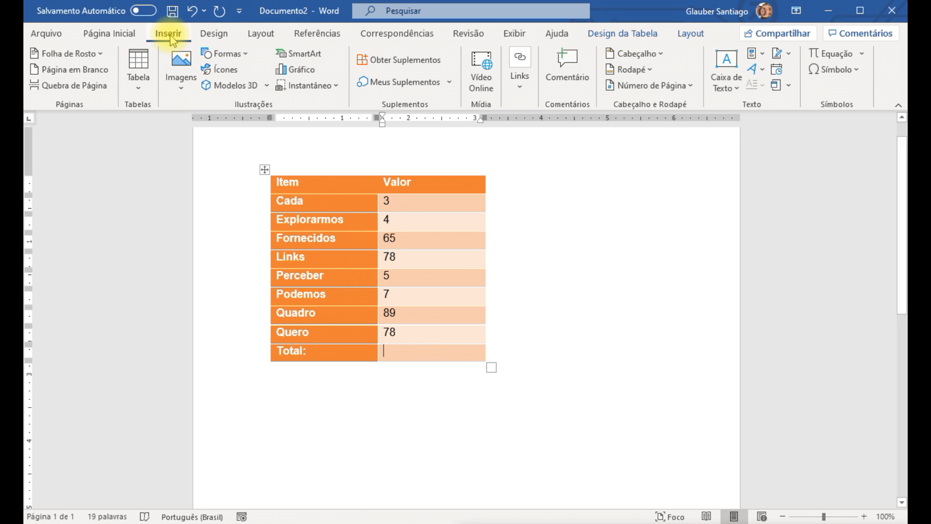
click(762, 54)
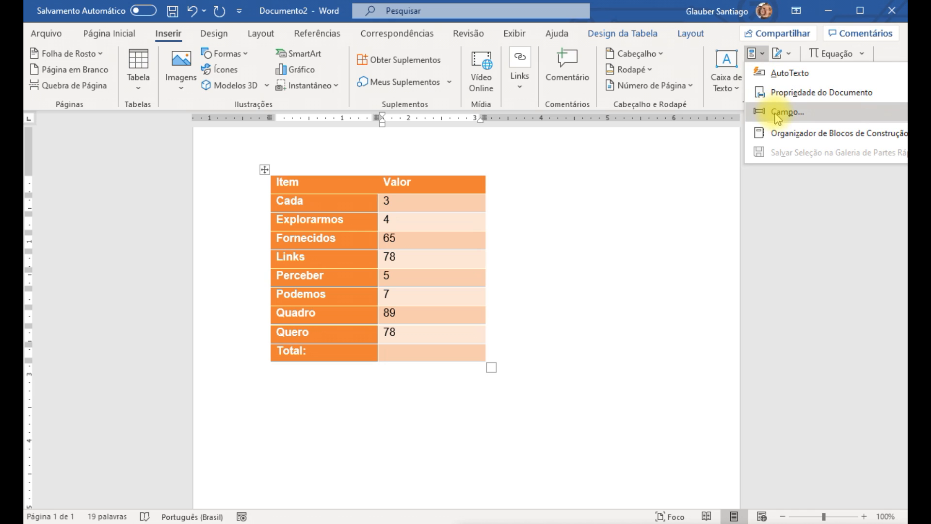
click(784, 112)
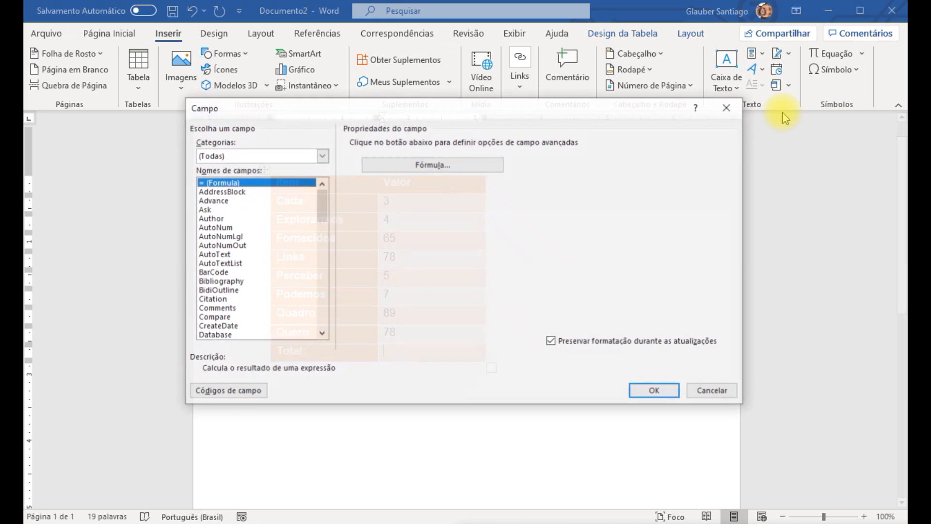
click(477, 170)
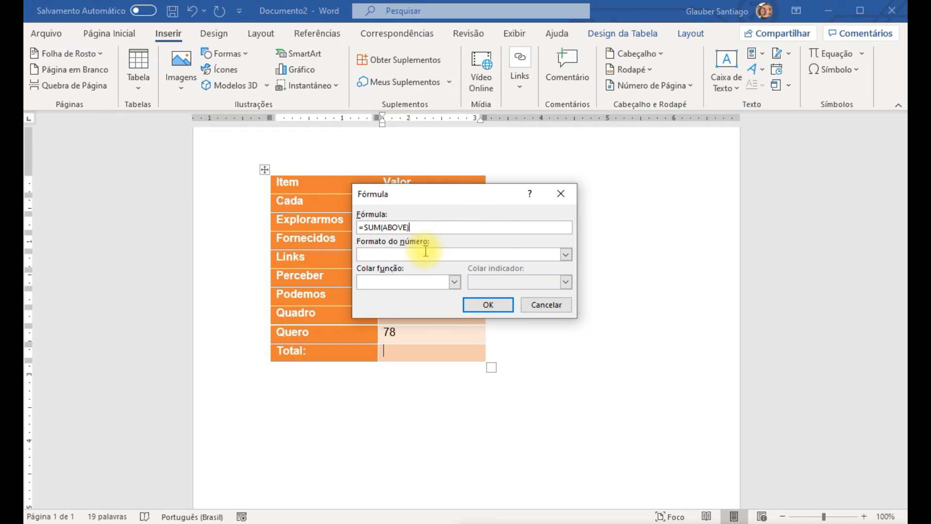
click(498, 306)
click(416, 388)
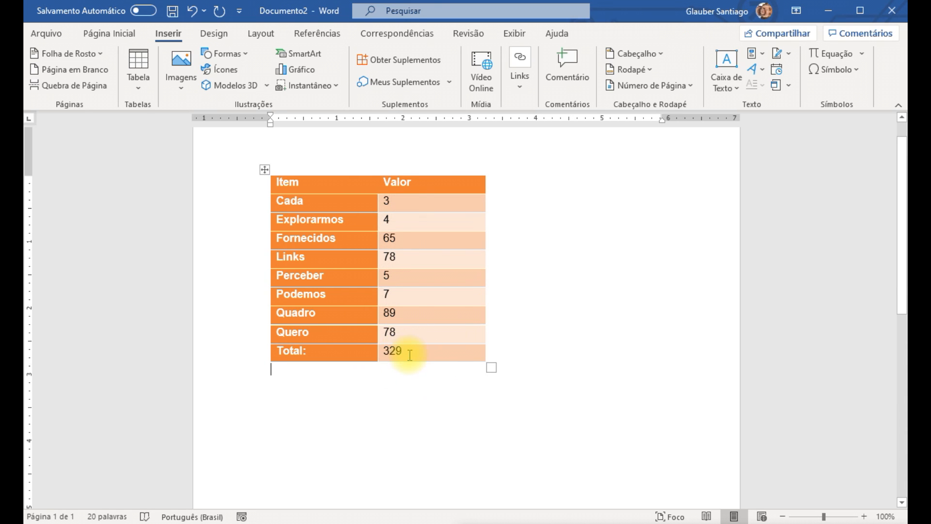
Change the "Fornecidos" value to 6466 and update the formula field in the "Total:" row.
click(395, 237)
double_click(395, 237)
text(6466)
click(412, 354)
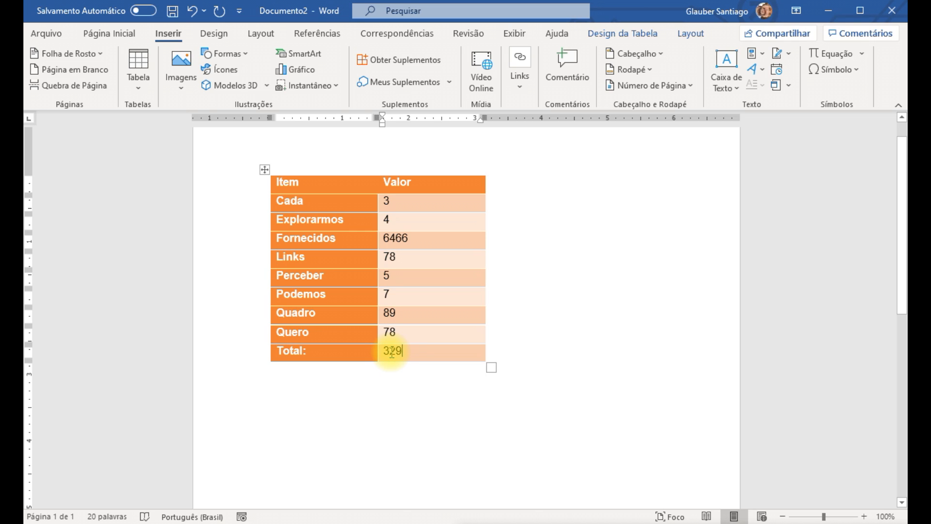
right_click(389, 351)
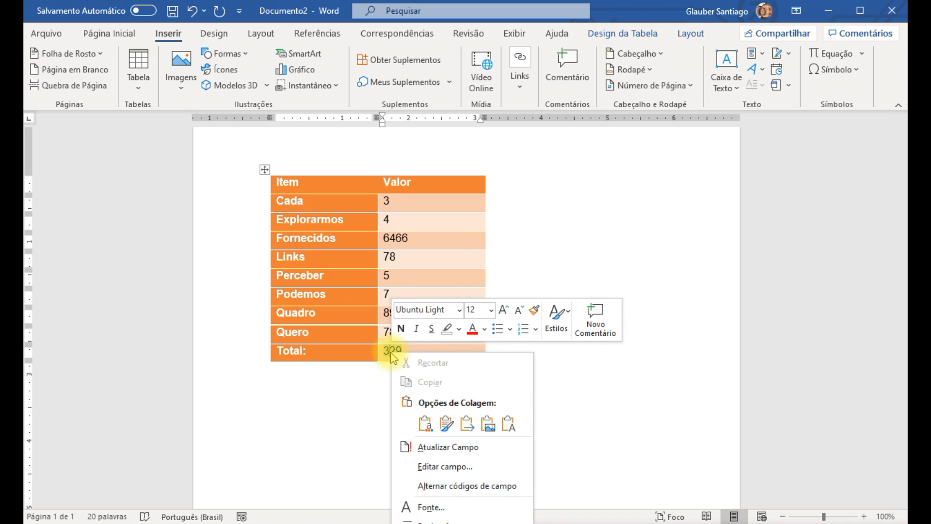
click(462, 451)
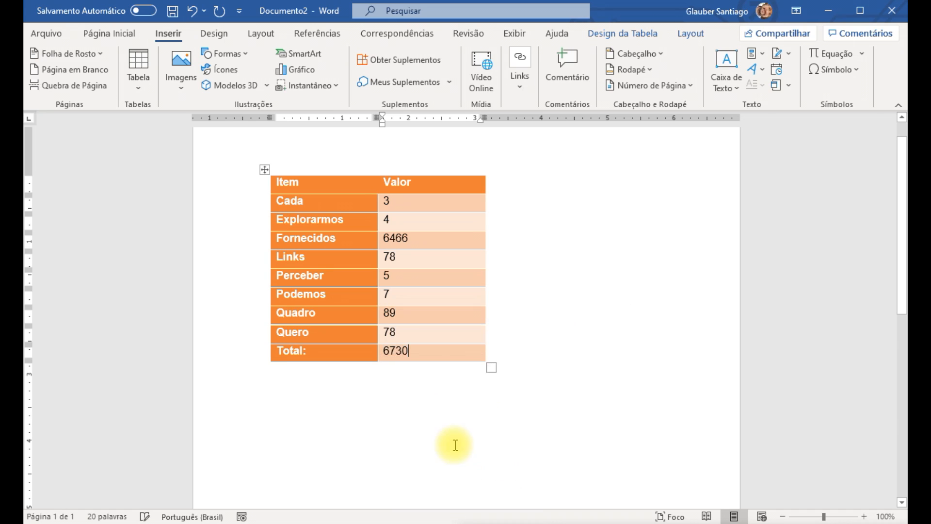
Insert a "Ciclo Segmentado" SmartArt graphic from the Ciclo category below the table.
click(424, 380)
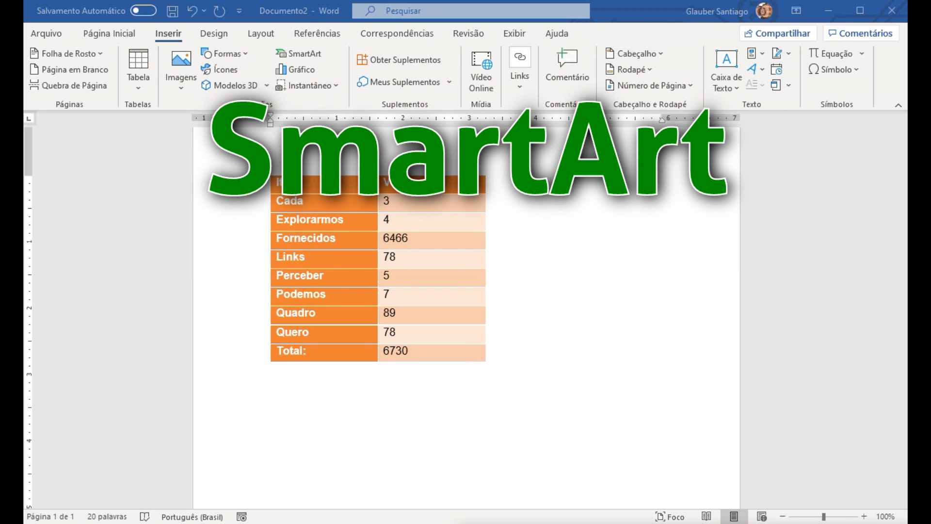
click(305, 54)
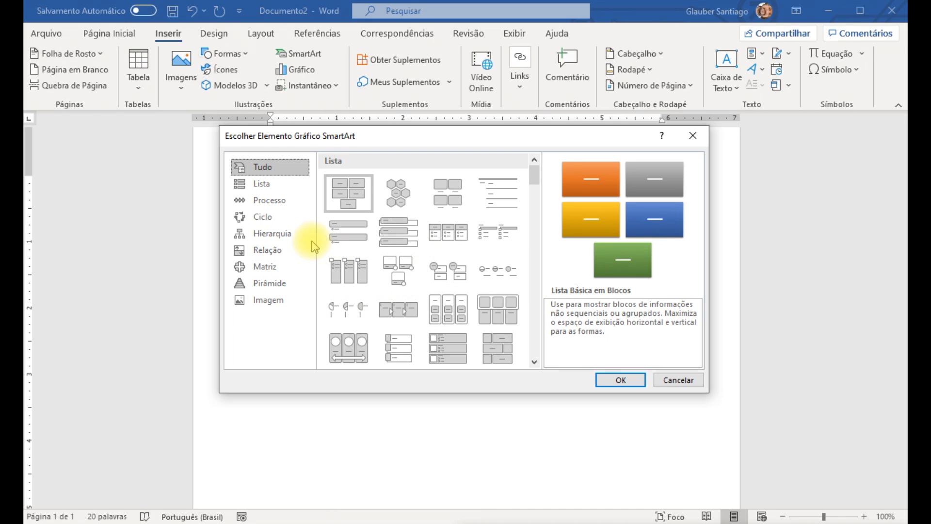
click(269, 224)
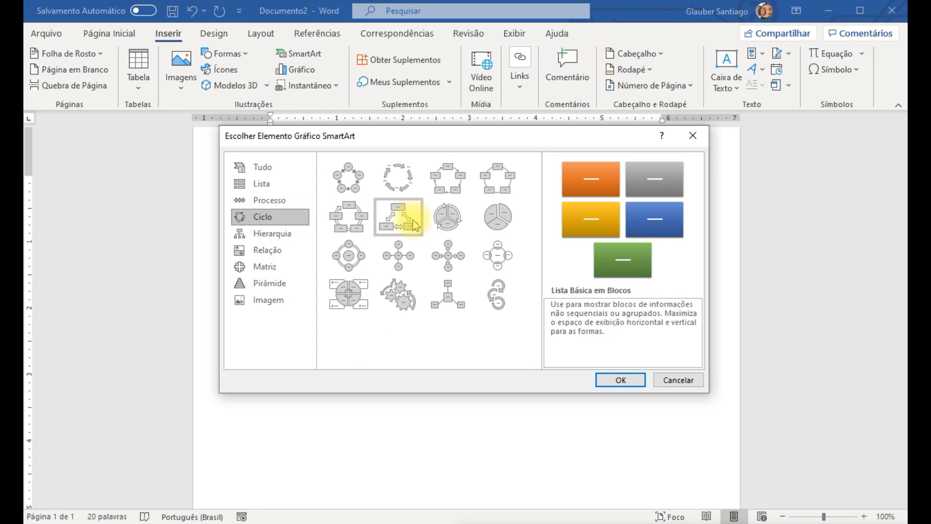
click(447, 218)
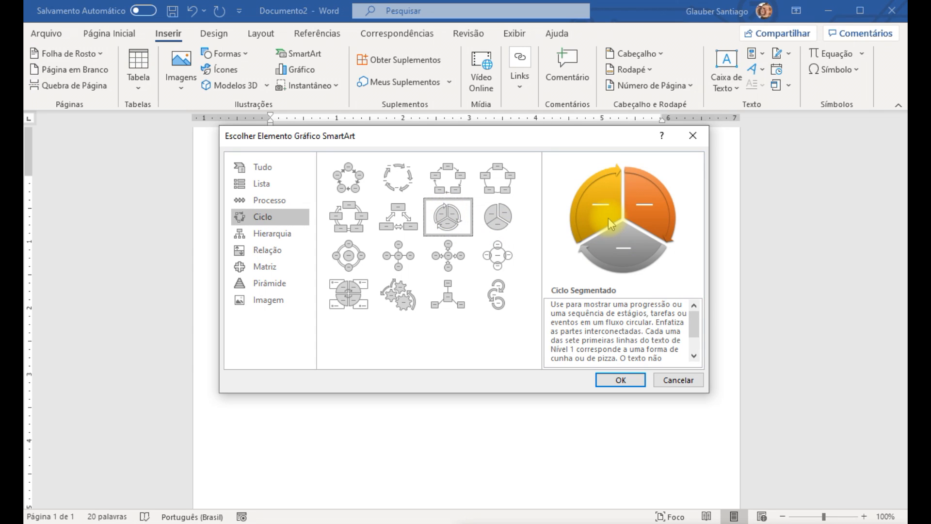
click(624, 383)
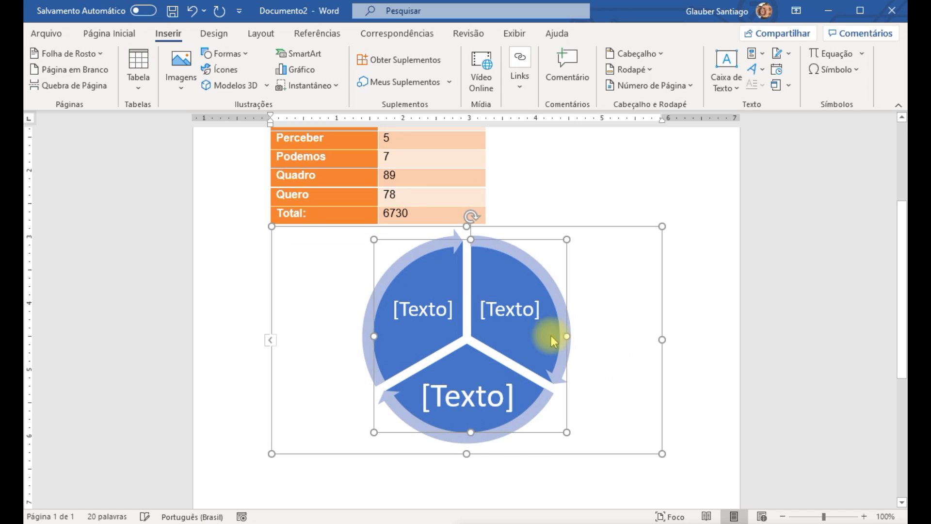
Apply the outlined glossy 3D style to the SmartArt cycle and recolour its segments in orange, grey and gold.
click(431, 305)
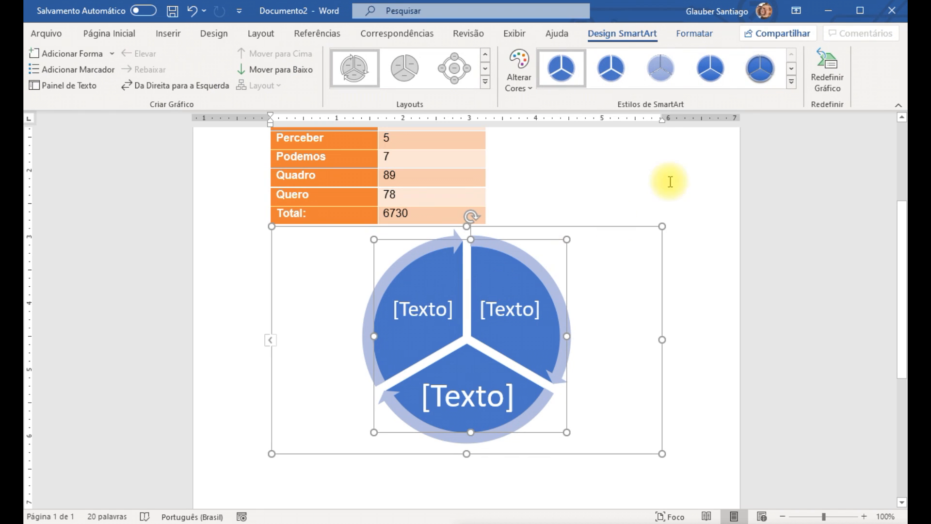
click(792, 82)
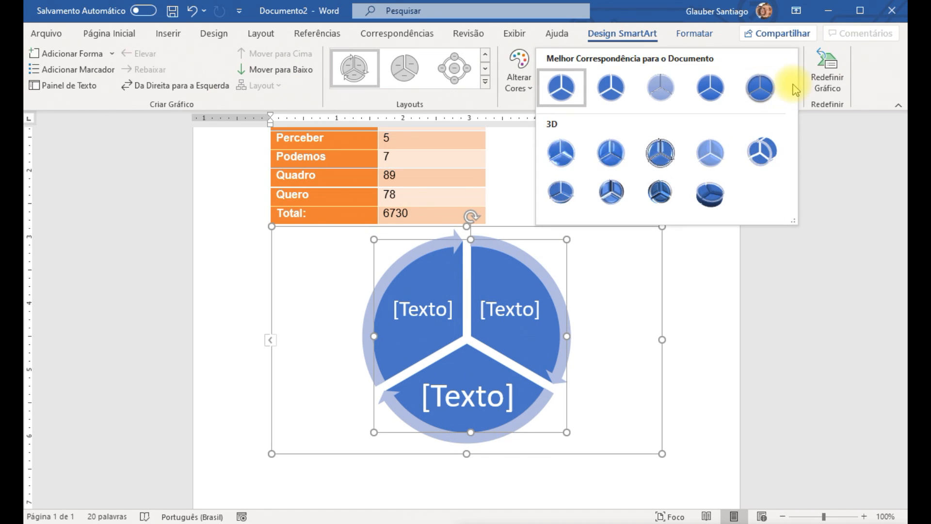
click(661, 153)
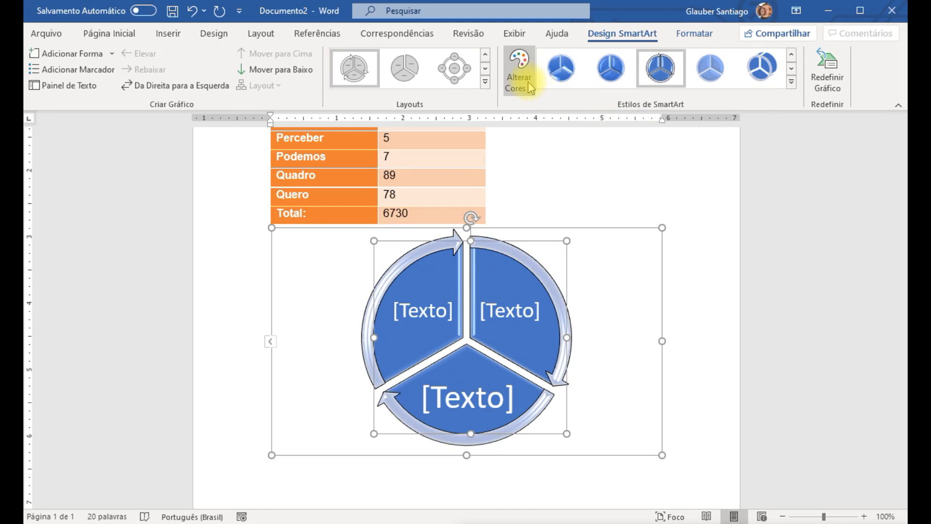
click(519, 73)
click(589, 205)
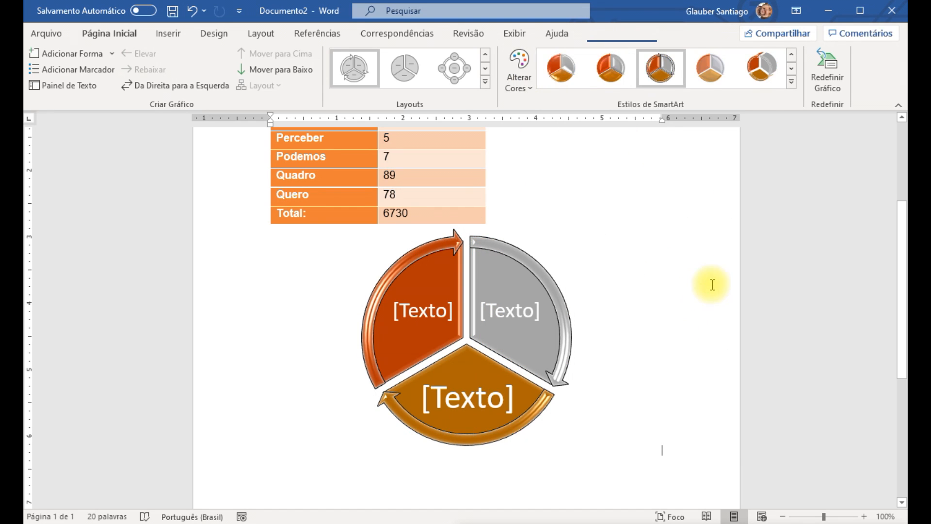
click(710, 283)
Select the dark orange segment of the SmartArt cycle and open the graphic's text pane.
click(433, 308)
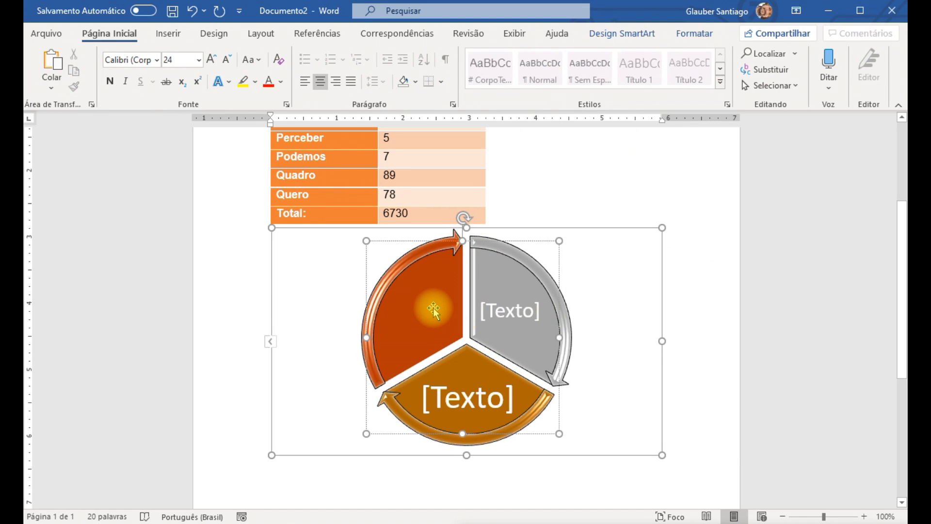
click(271, 343)
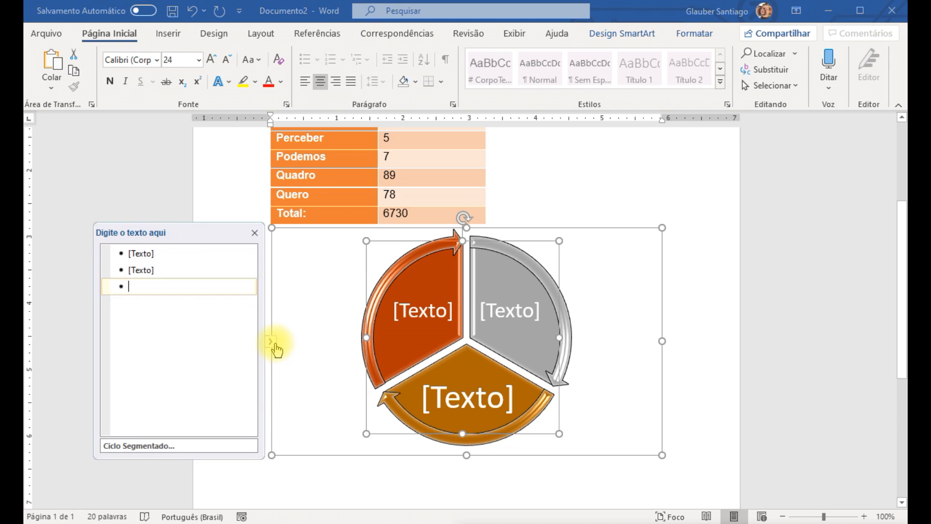
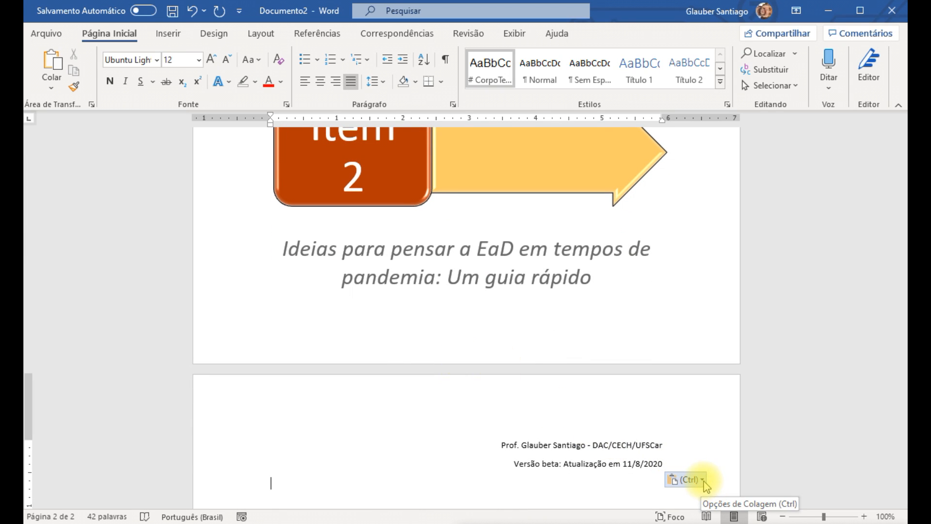
Keep only the text of the newly pasted lines below the SmartArt, discarding their source formatting.
click(703, 481)
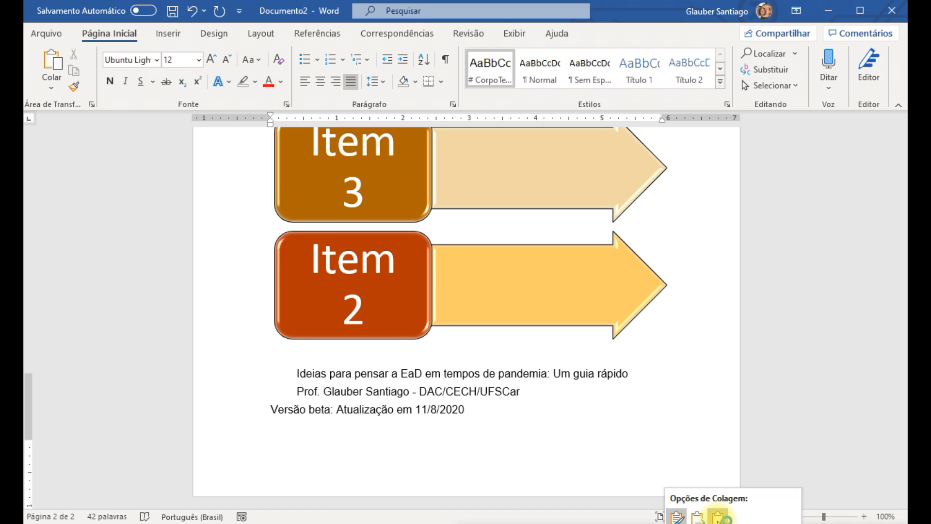
click(721, 517)
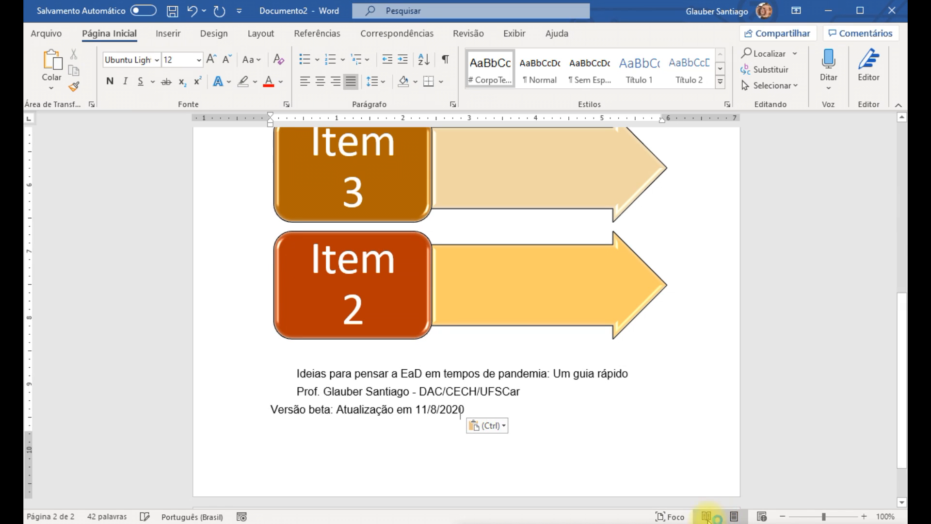
click(539, 390)
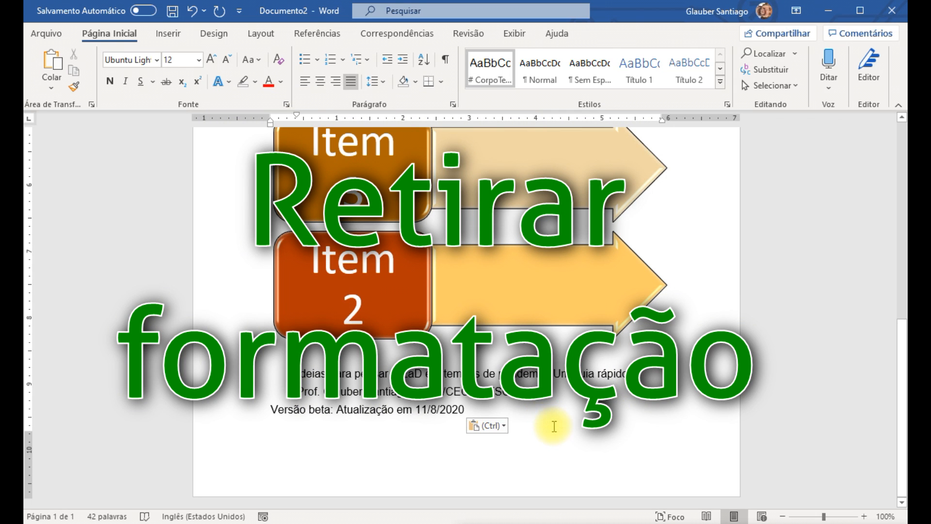
Copy the entire document content, delete it and paste it back into the empty document.
scroll(553, 425, up, 10)
scroll(552, 425, down, 10)
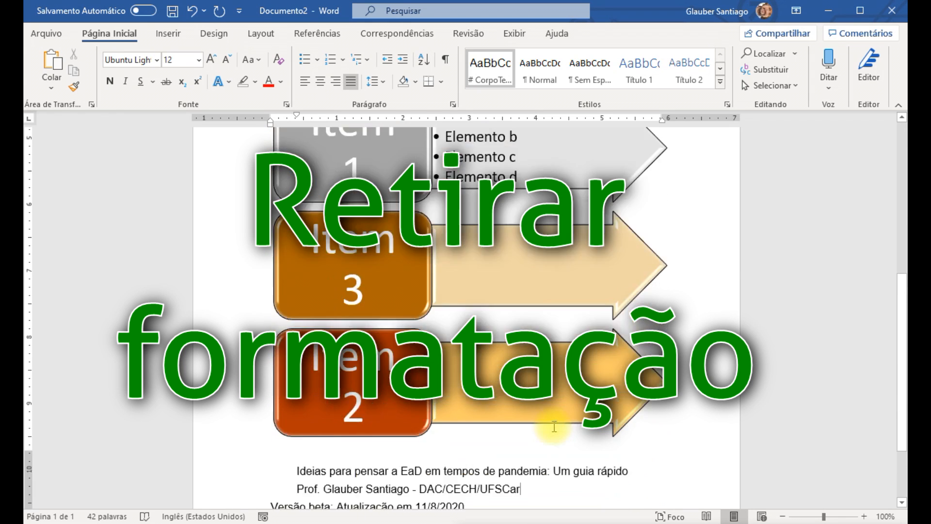
click(557, 419)
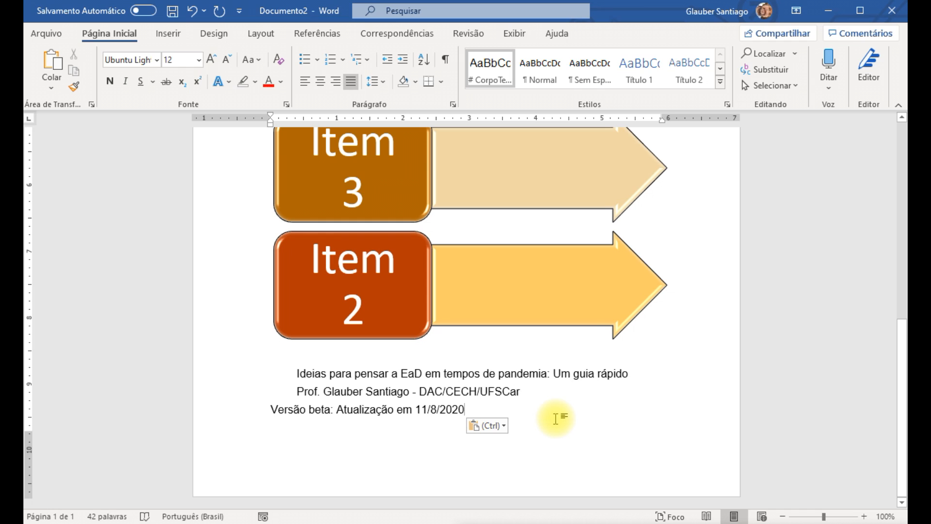
key(ctrl+t)
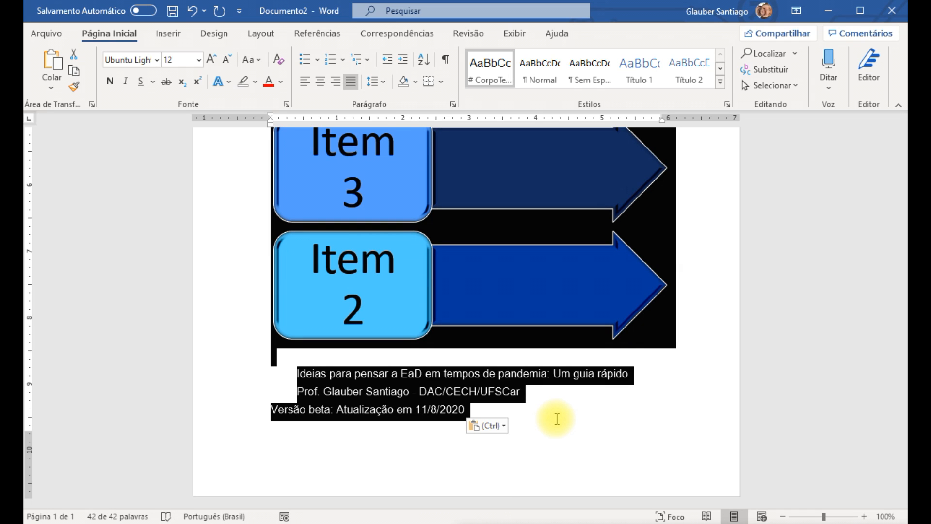
key(ctrl+c)
key(Delete)
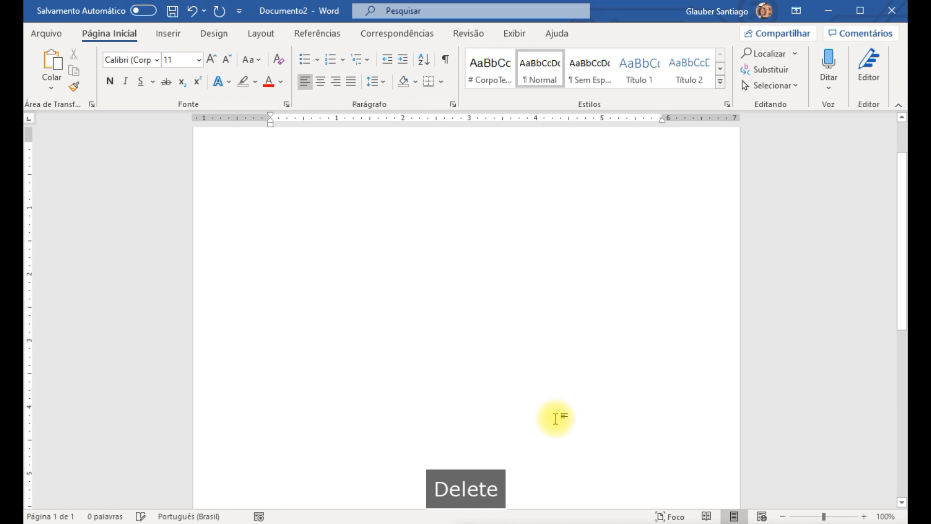
key(ctrl+v)
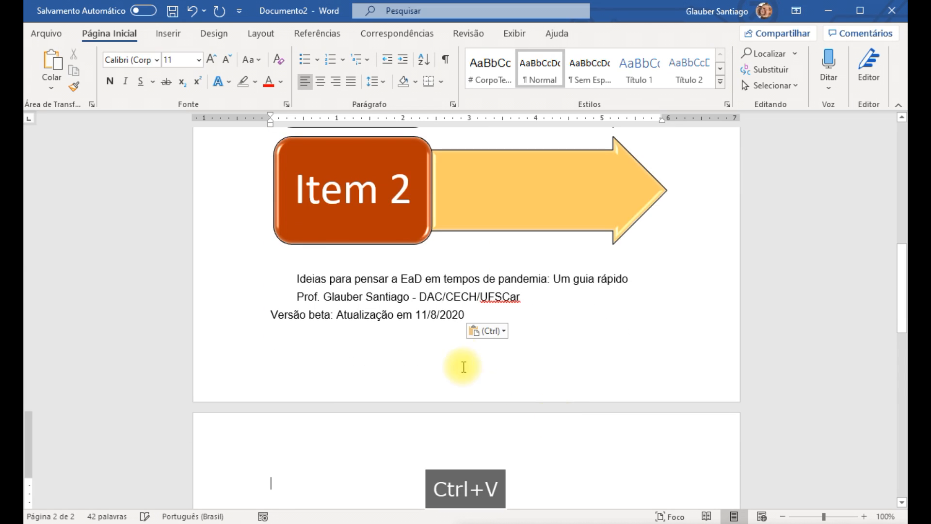
Set the paste option of the pasted content to "Manter Somente Texto" and review the document.
click(504, 332)
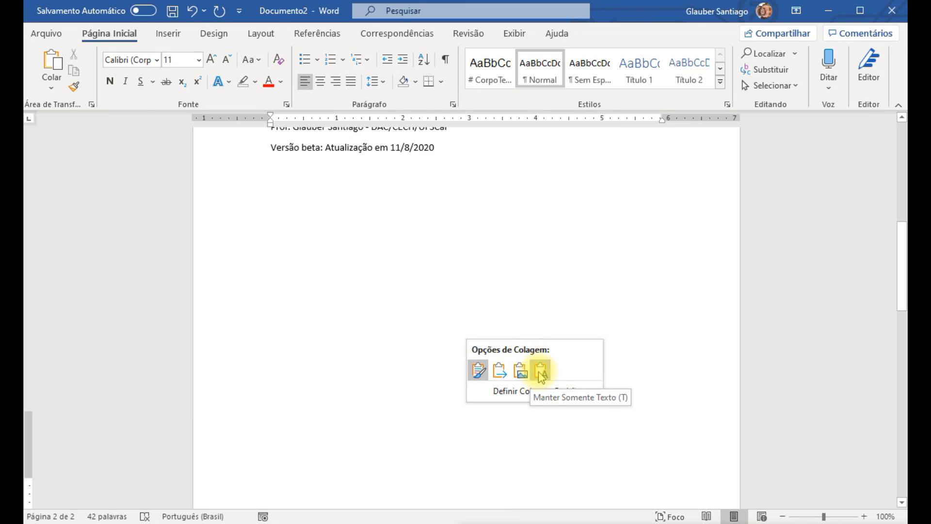
click(538, 370)
scroll(530, 356, up, 10)
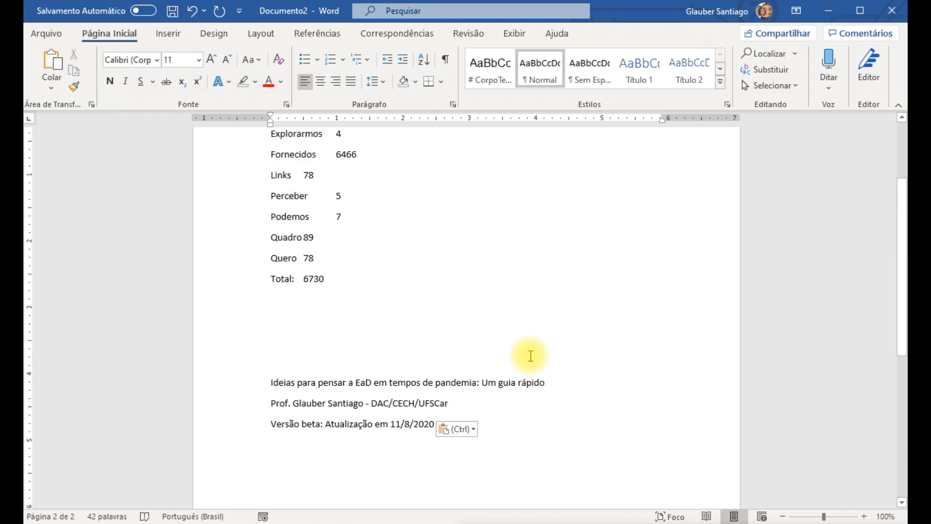
scroll(531, 356, down, 3)
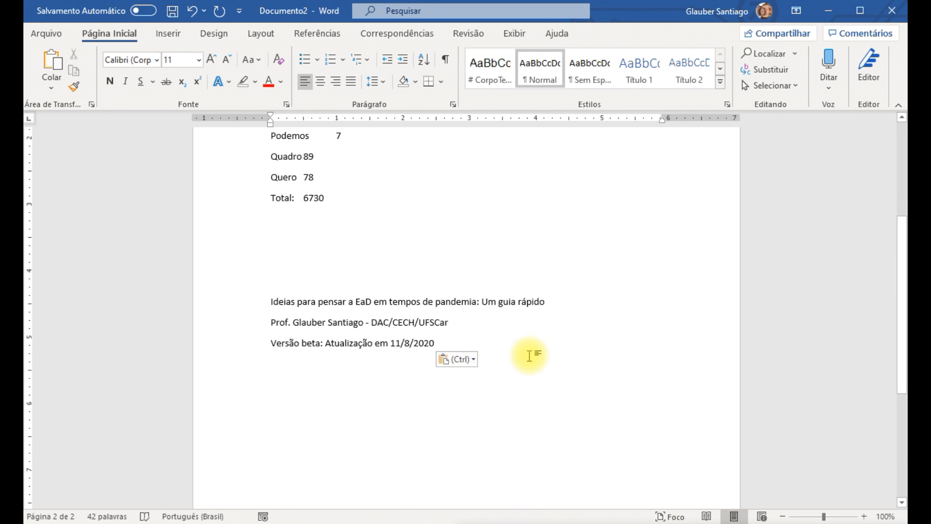
scroll(531, 356, up, 3)
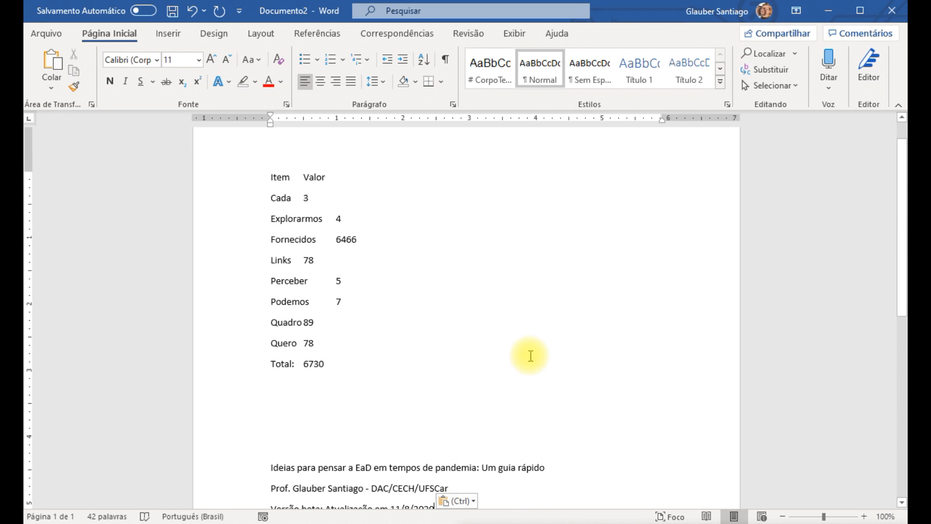
scroll(531, 356, down, 2)
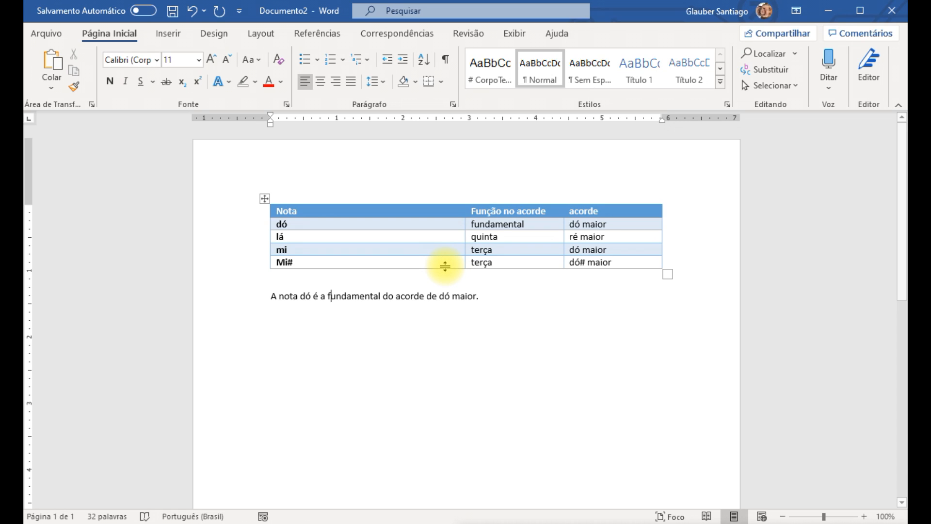
Insert a column to the left of "Nota" and enter "A nota" in its cell of the "dó" row.
click(303, 211)
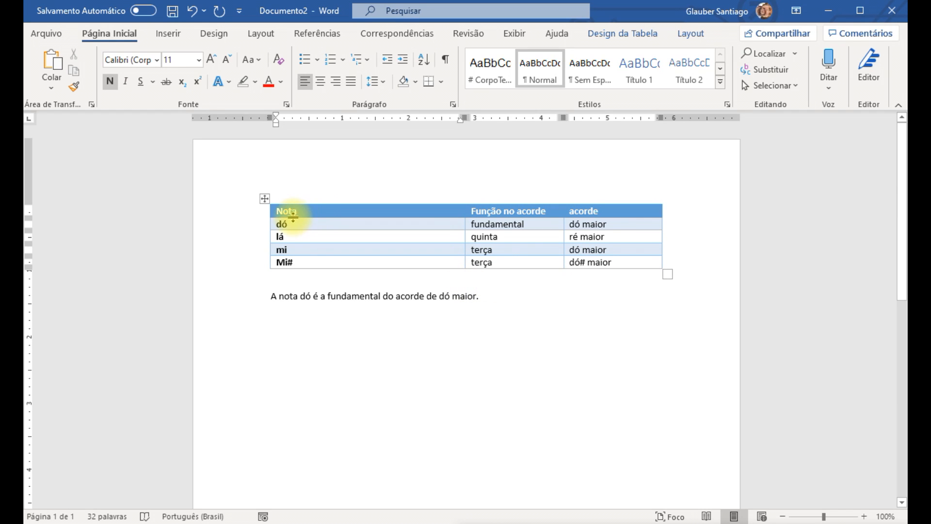
right_click(289, 211)
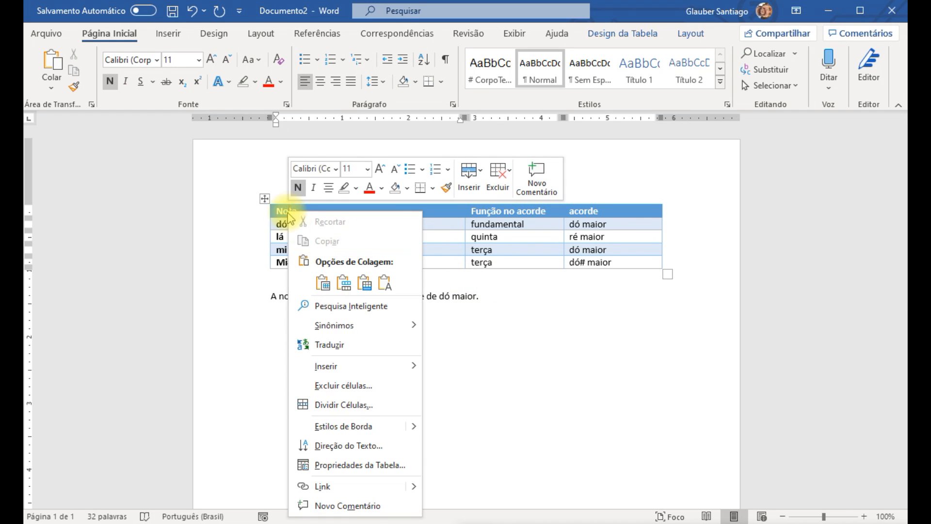
mouse_move(363, 362)
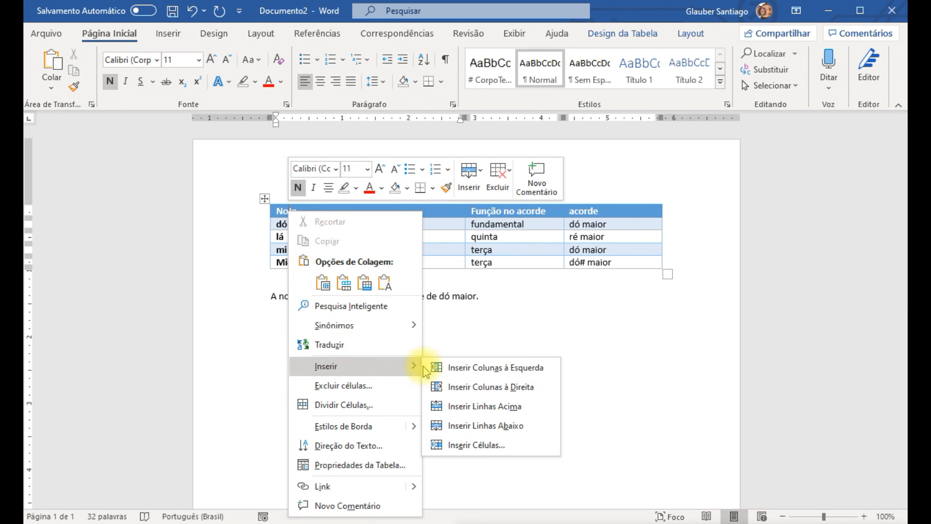
click(482, 376)
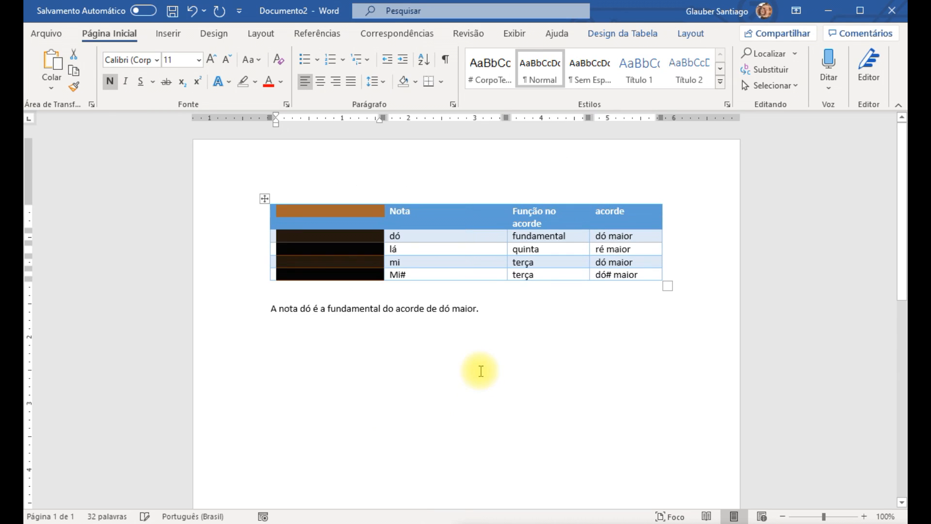
click(426, 238)
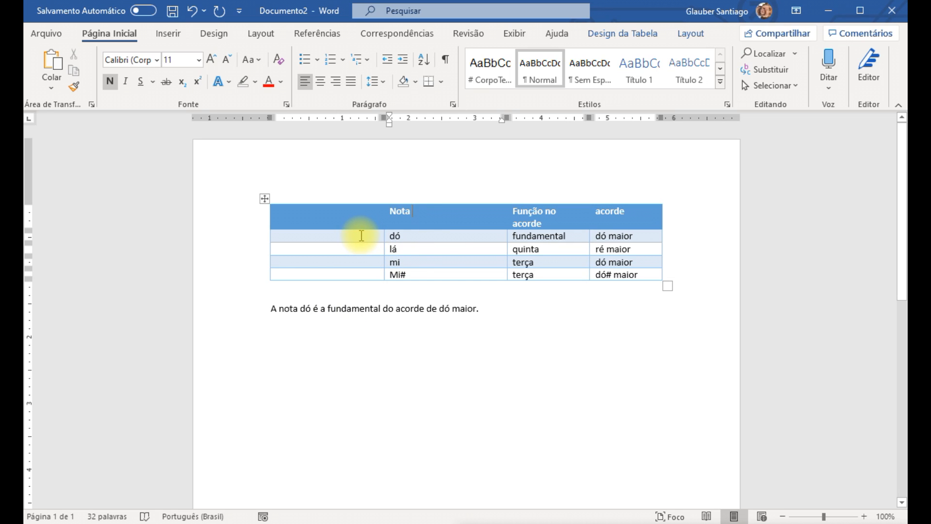
click(361, 235)
text(A nota)
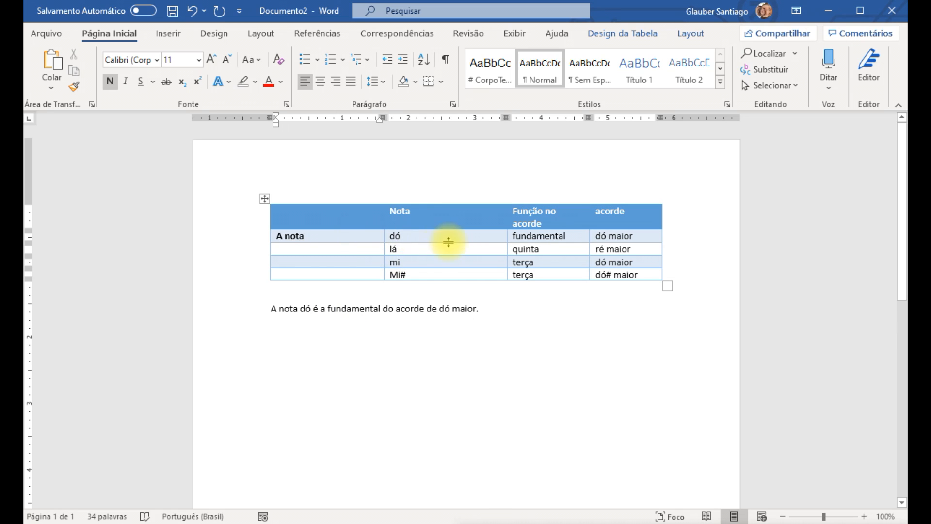
Insert a column on each side of "Função no acorde" and enter "é a" and "do acorde de" in the "dó" row.
click(507, 197)
click(495, 235)
text(é a)
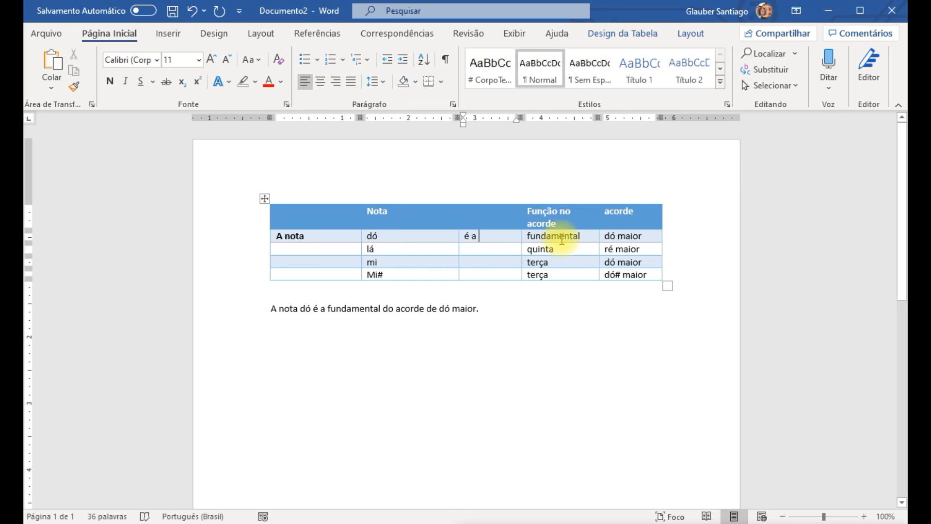
click(601, 198)
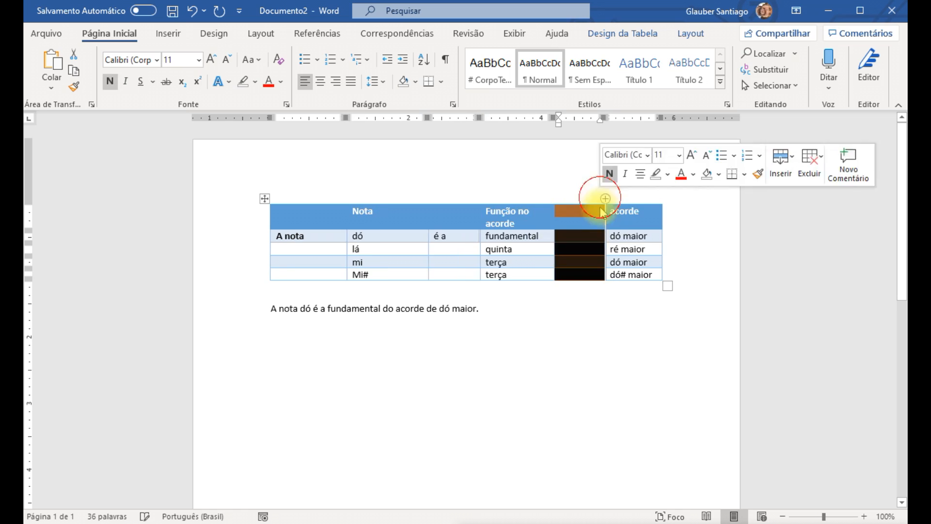
click(588, 235)
text(do acorde de)
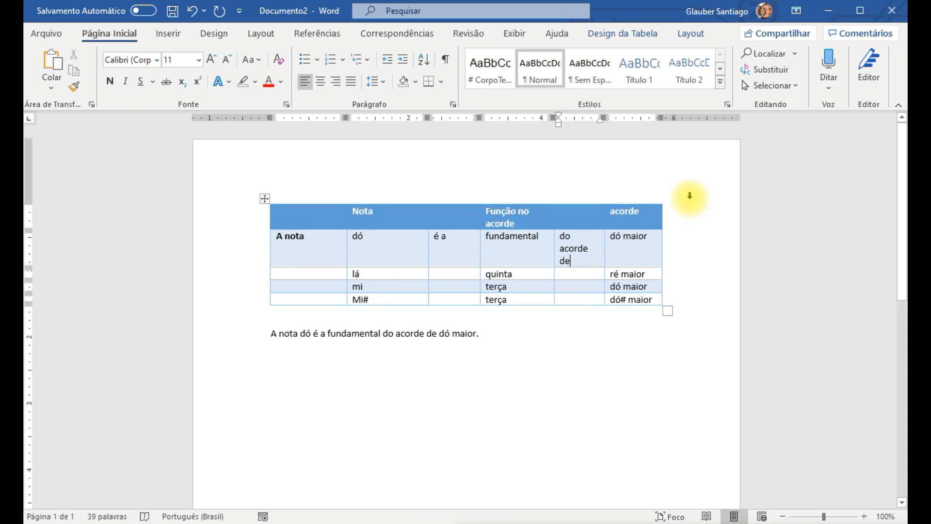
Add a column after "acorde" at the table's end and enter a period in its cell of the "dó" row.
click(661, 197)
click(646, 253)
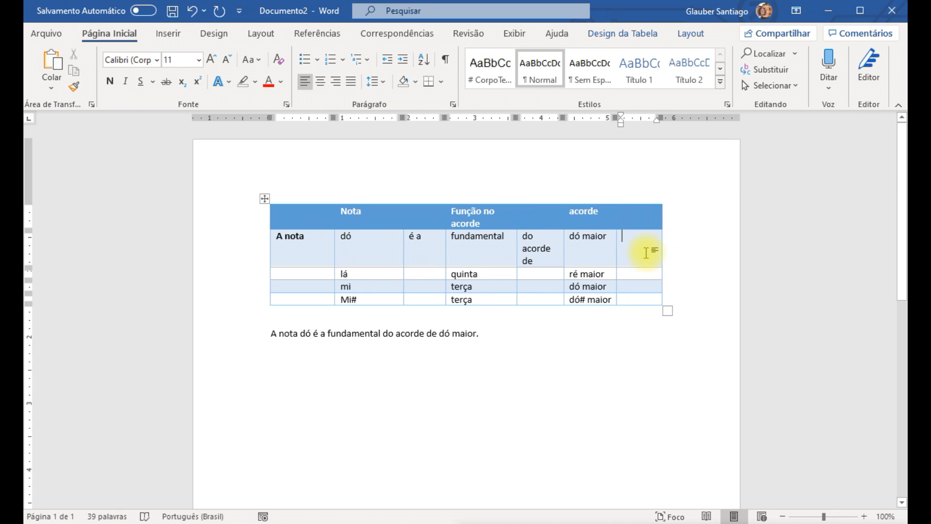
text(.)
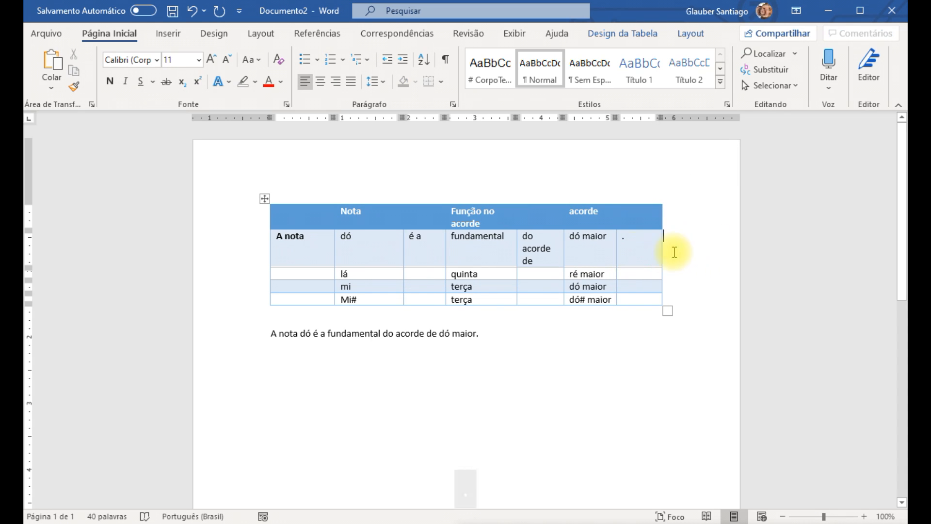
Copy "A nota" from the "dó" row into the first-column cells of the three rows below.
click(273, 239)
key(ctrl+c)
drag(297, 271, 302, 293)
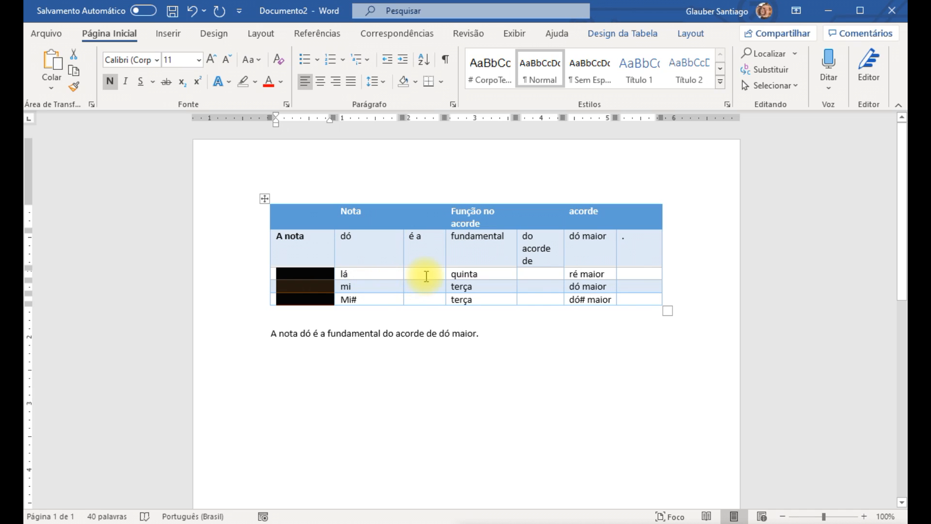
key(ctrl+v)
Copy "é a" from the "dó" row into the same column's cells in the three rows below.
click(418, 236)
triple_click(416, 235)
key(ctrl+c)
drag(438, 272, 424, 301)
key(ctrl+v)
Copy "do acorde de" from the "dó" row into the same column's cells in the three rows below.
drag(536, 261, 519, 235)
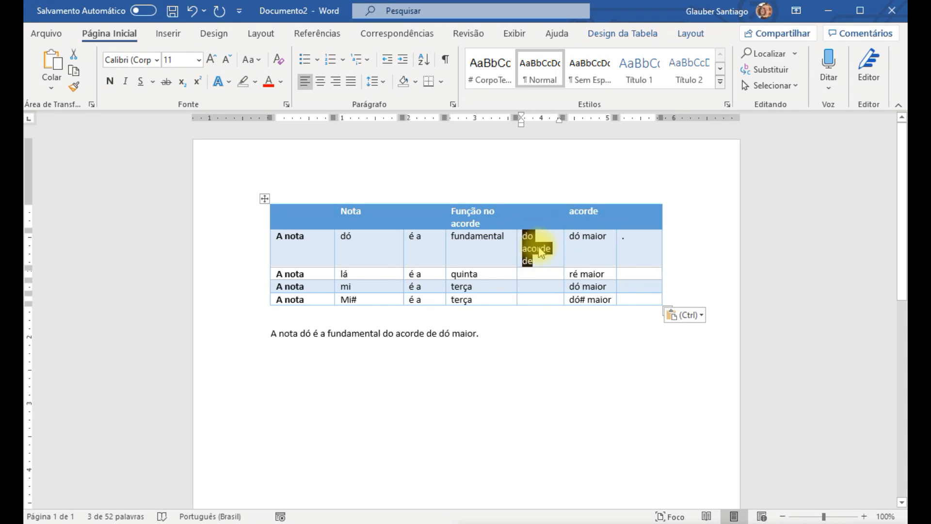
key(ctrl+c)
drag(538, 274, 539, 300)
key(ctrl+v)
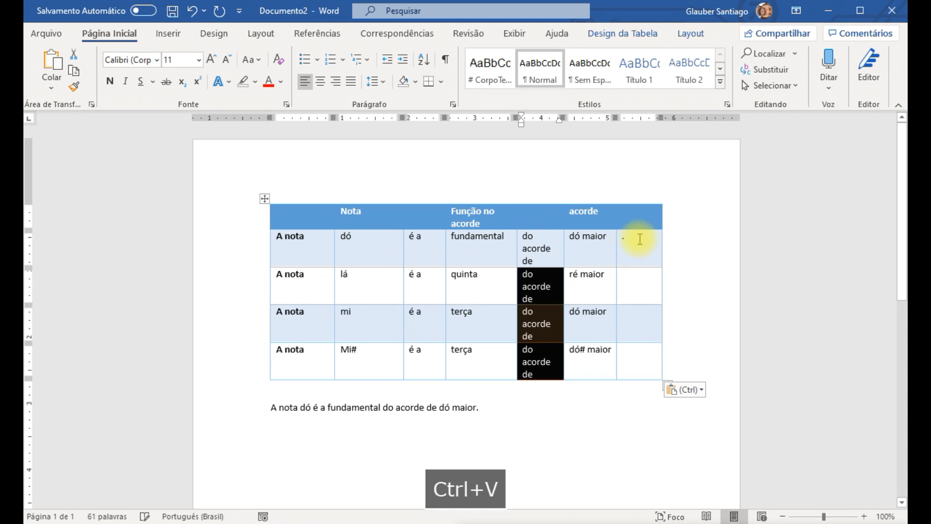
Copy the period from the "dó" row into the last-column cells of the three rows below.
click(624, 238)
text(.)
key(shift+Left)
key(ctrl+c)
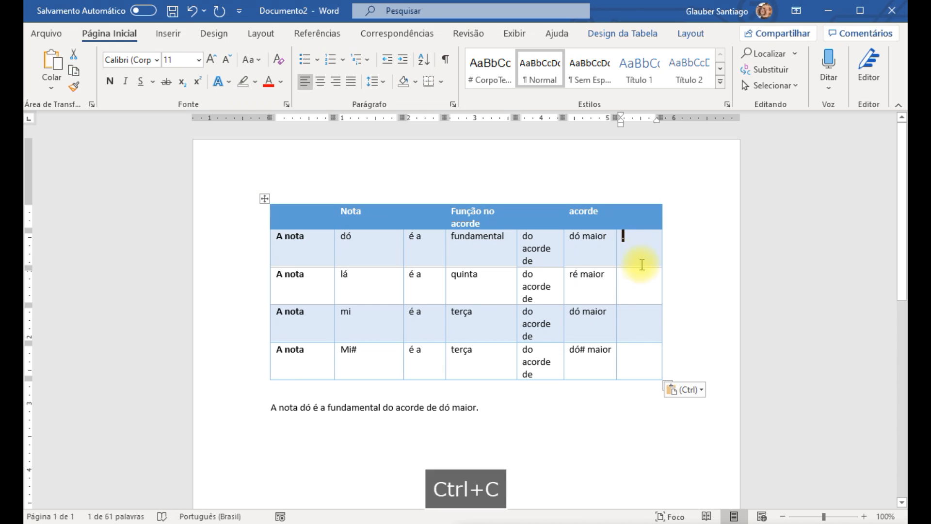
drag(640, 280, 644, 357)
key(ctrl+v)
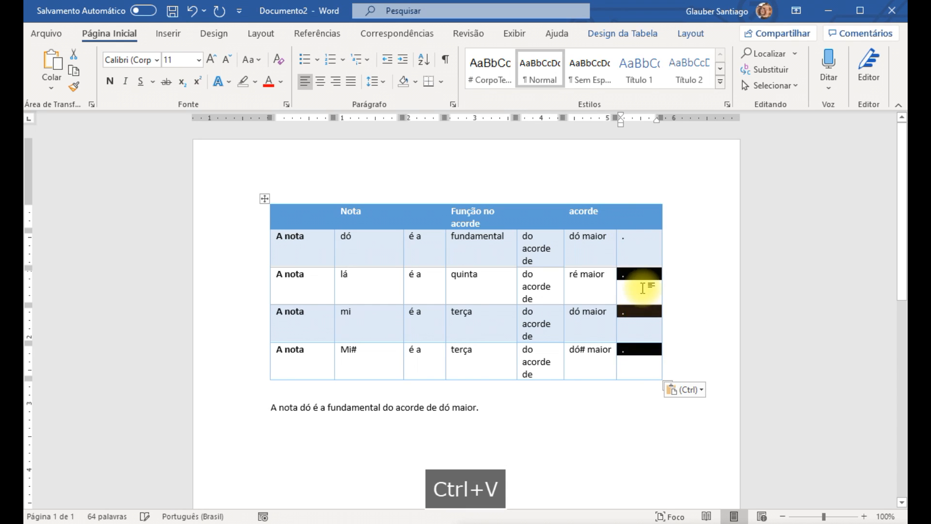
Cut the header row out of the table and select the whole remaining table.
click(645, 287)
click(243, 221)
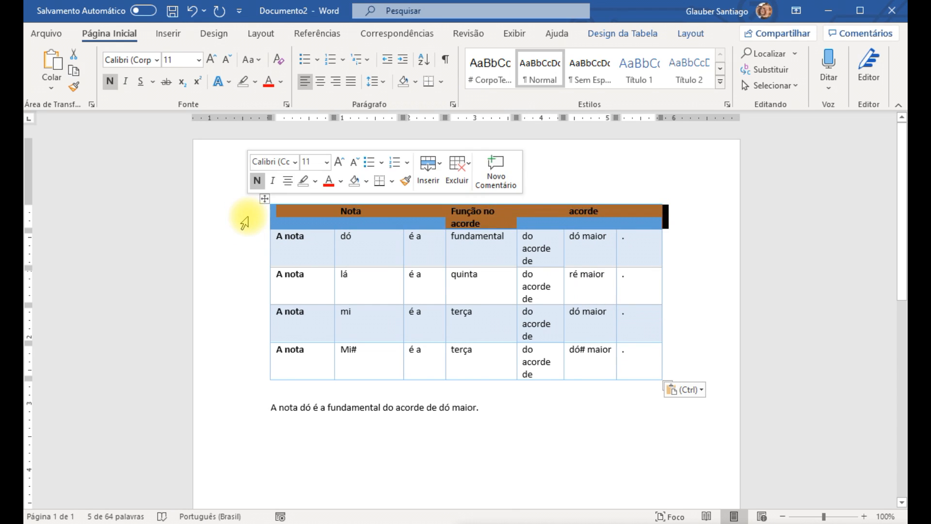
key(ctrl+x)
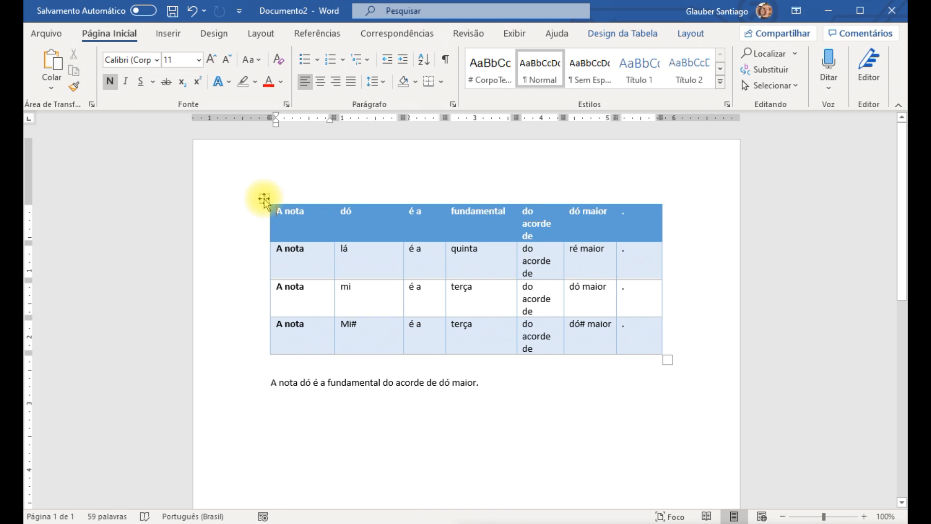
click(264, 199)
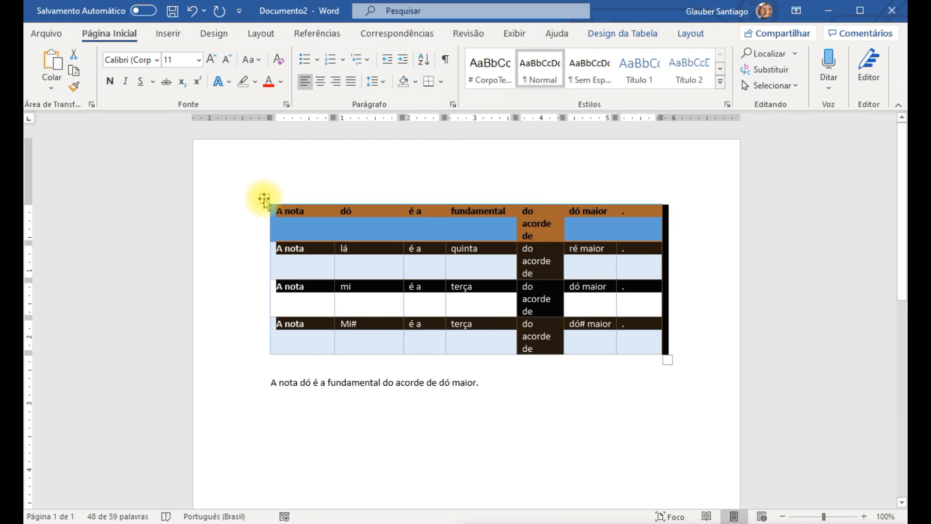
Cut the selected table and paste it back above the sample sentence, keeping text only.
key(ctrl+x)
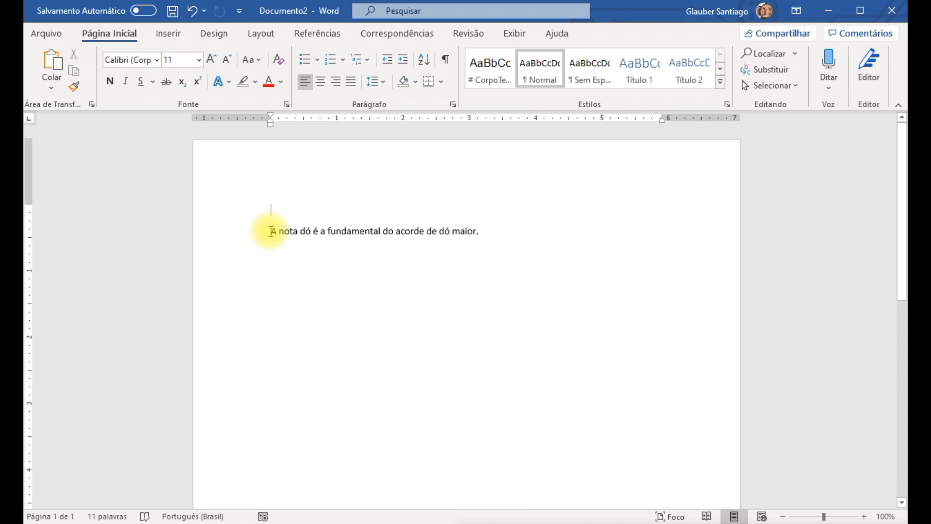
key(ctrl+v)
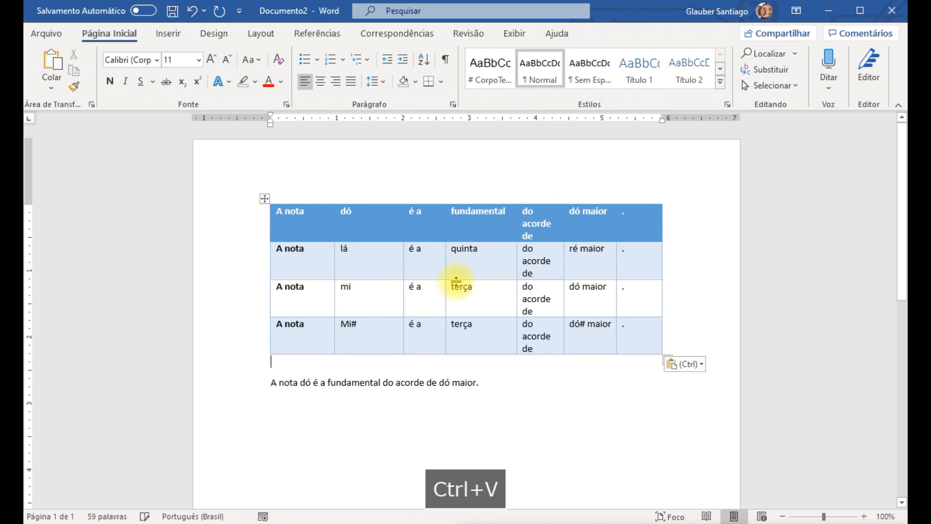
click(702, 364)
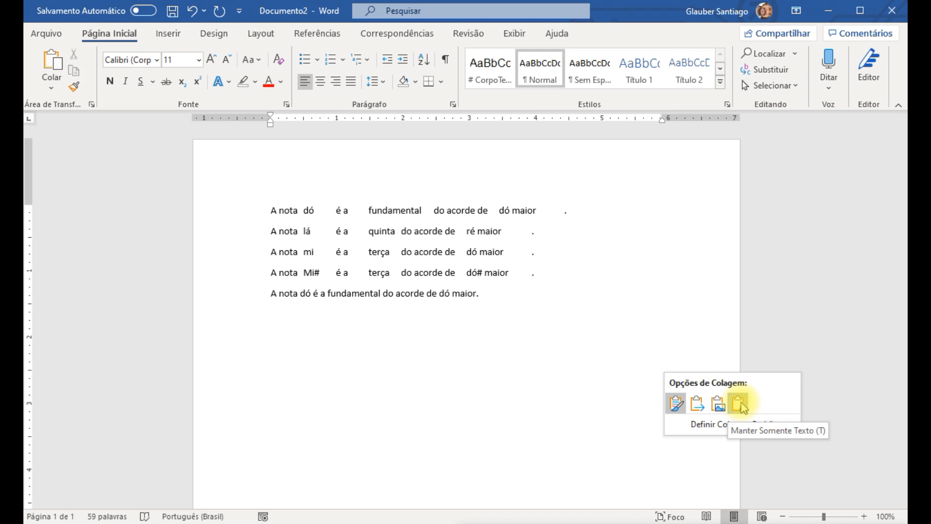
click(740, 403)
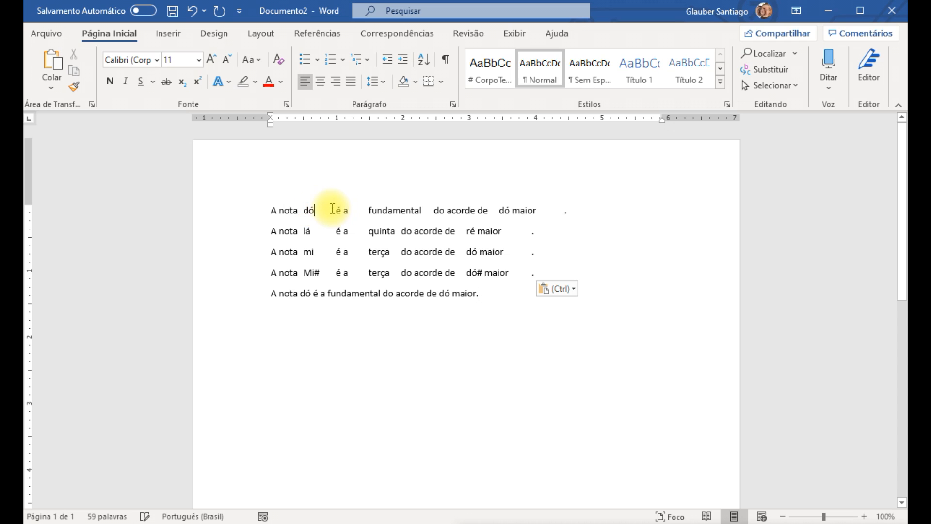
Replace all tab characters in the four pasted lines with a single space, using the special tab code ^t as the search term.
drag(314, 211, 356, 212)
click(356, 212)
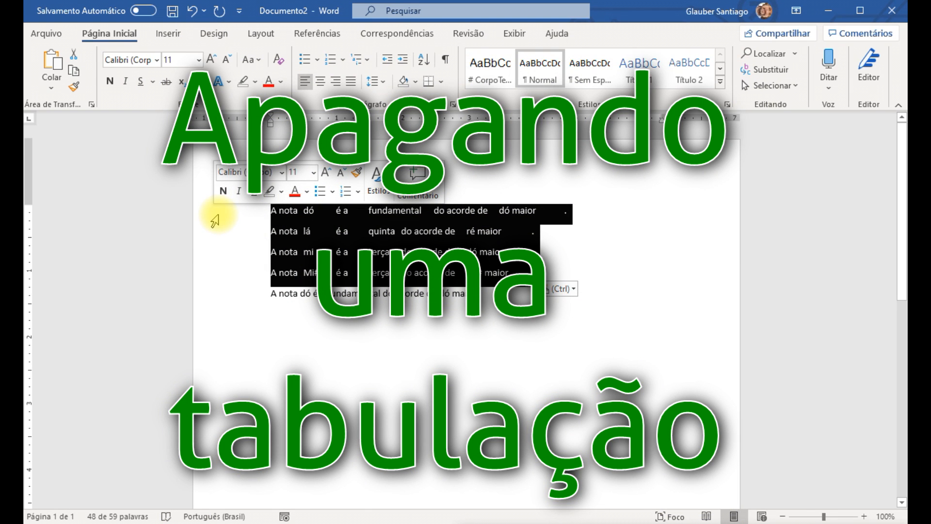
key(ctrl+u)
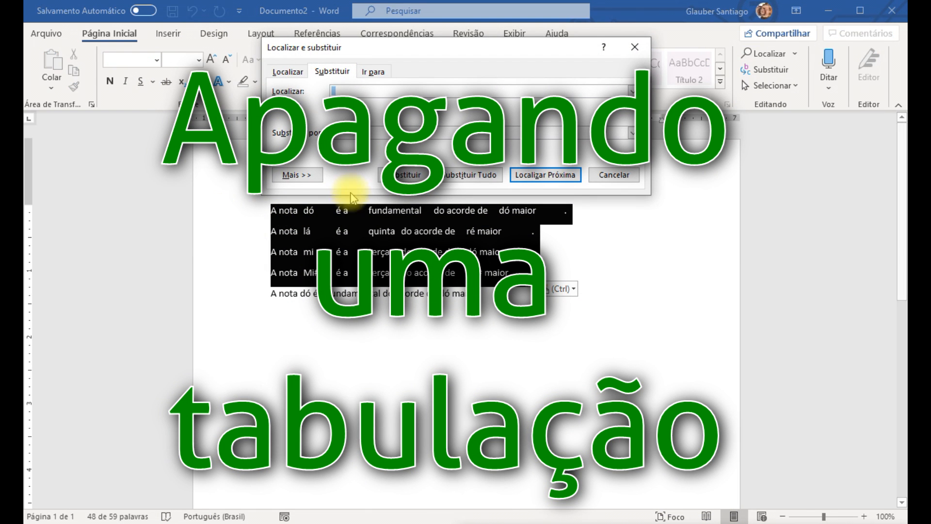
click(306, 175)
click(306, 175)
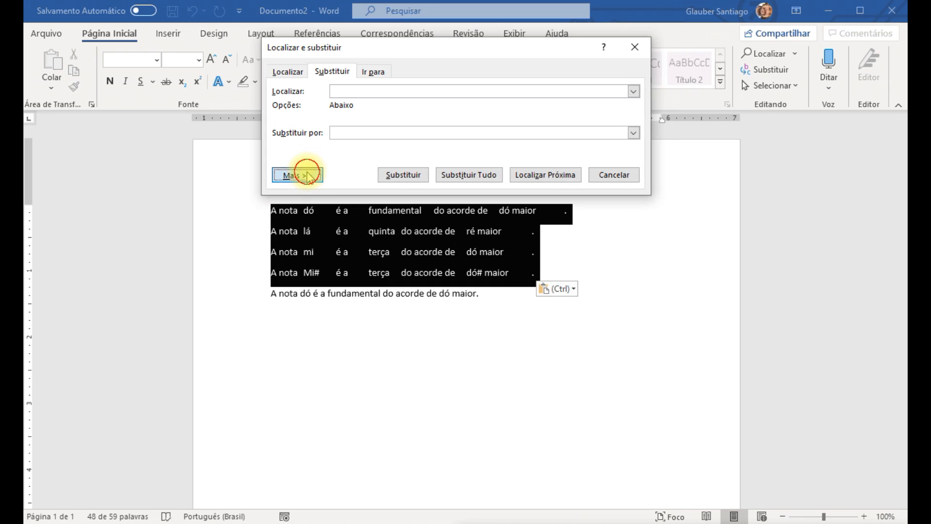
click(307, 175)
click(377, 339)
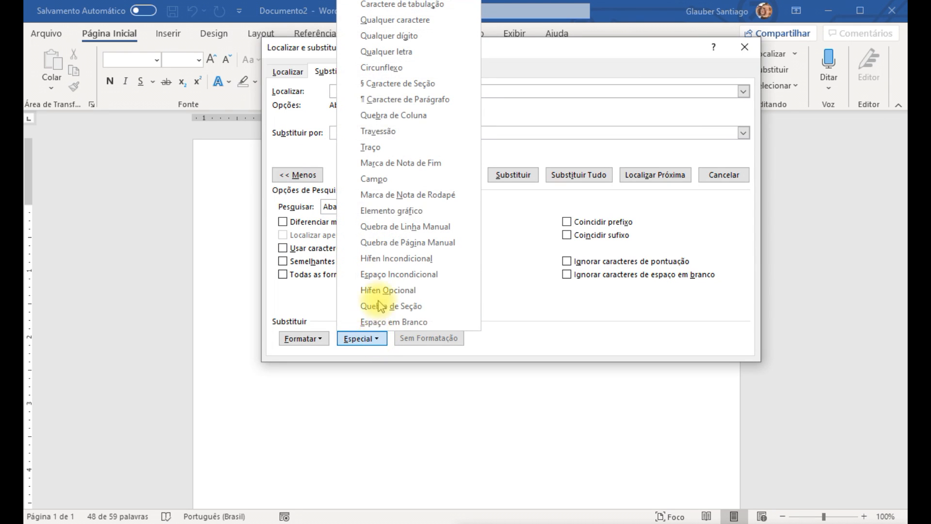
click(425, 4)
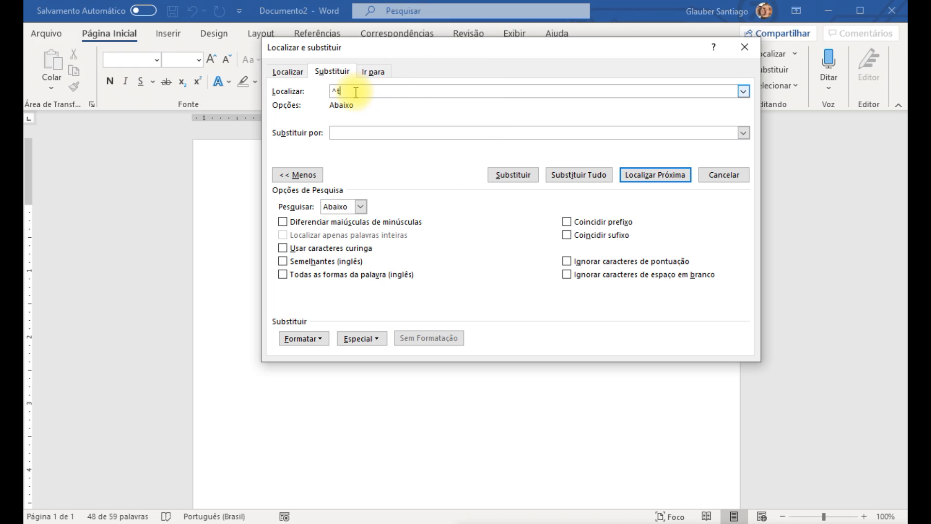
click(358, 132)
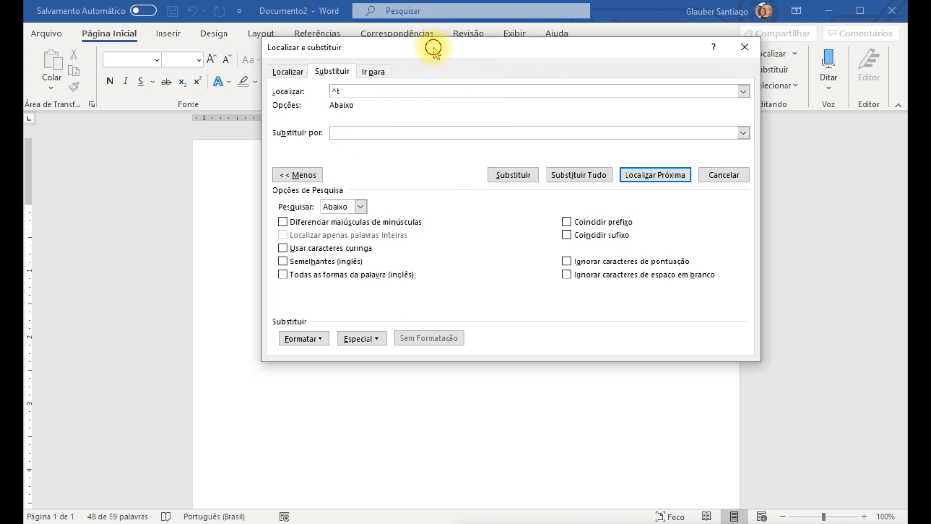
drag(433, 49, 491, 220)
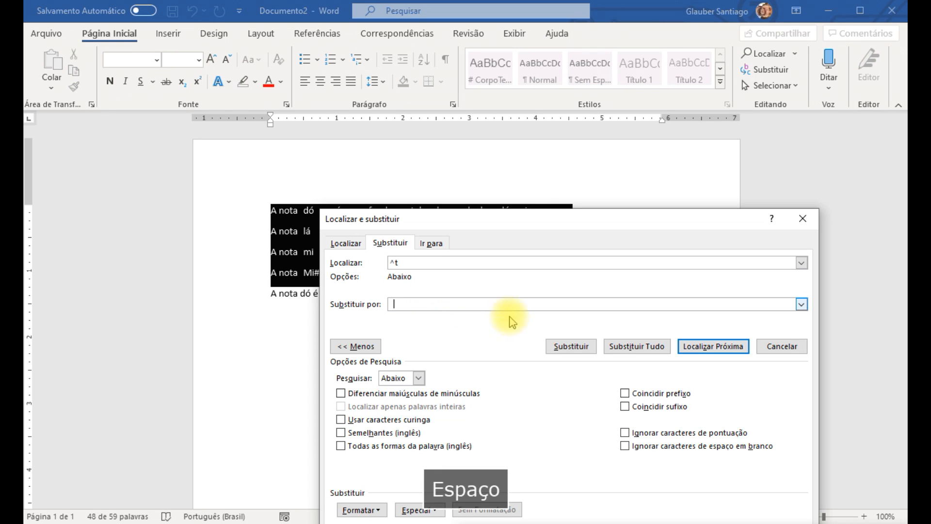
click(655, 350)
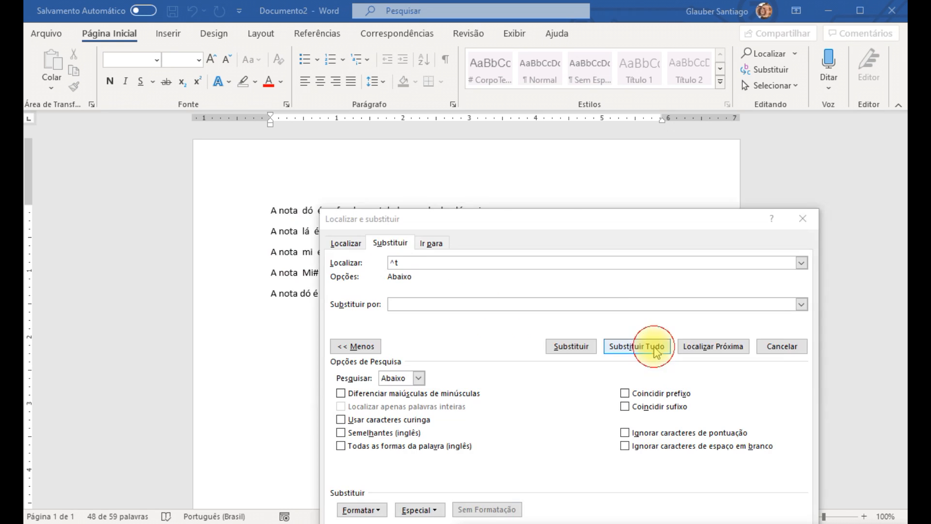
key(Escape)
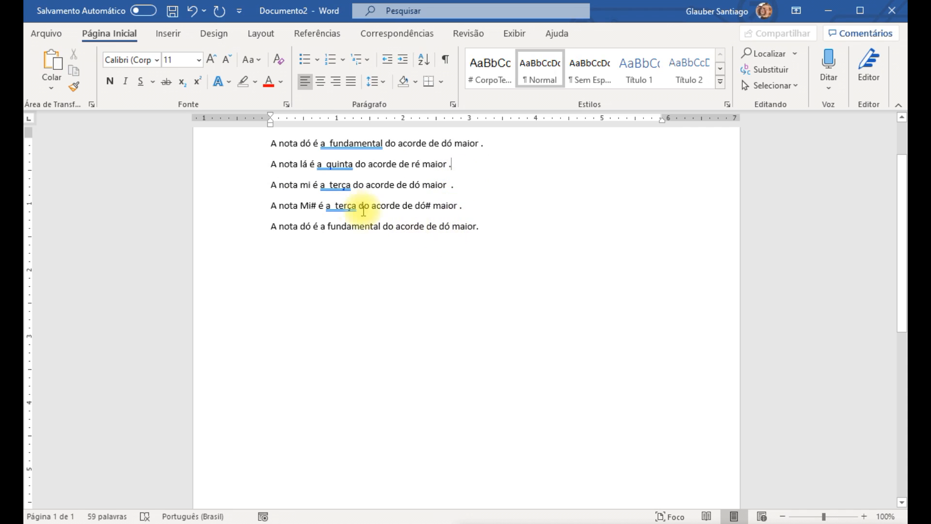
Replace all double spaces with single spaces in the four lines and the rest of the document, running the replacement twice.
click(329, 147)
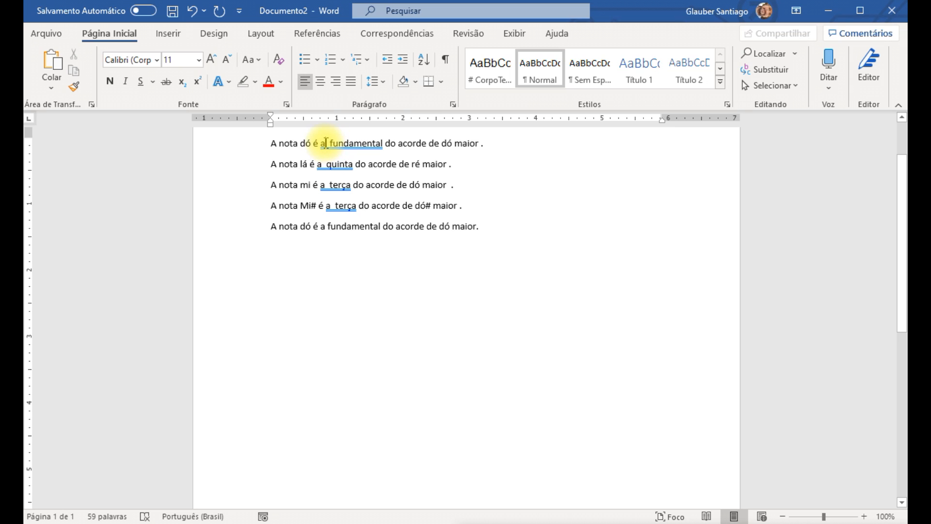
key(ctrl+h)
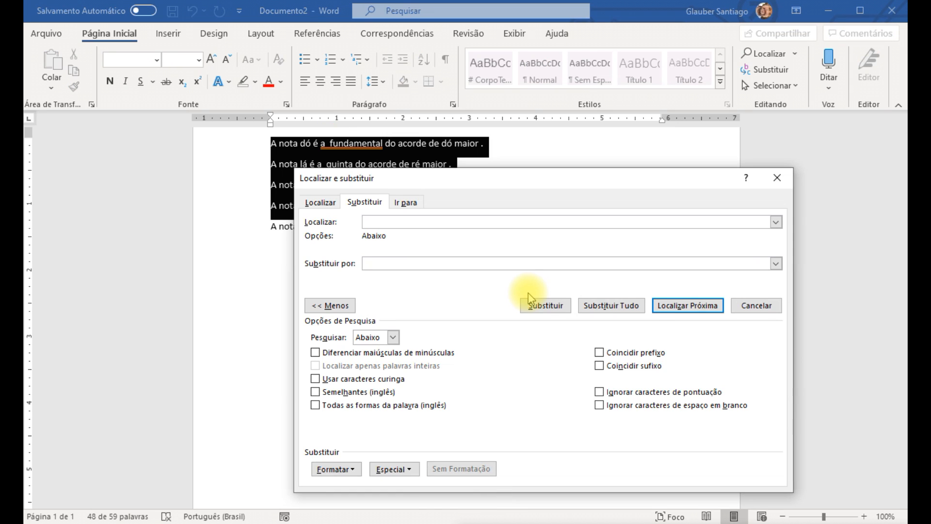
click(618, 307)
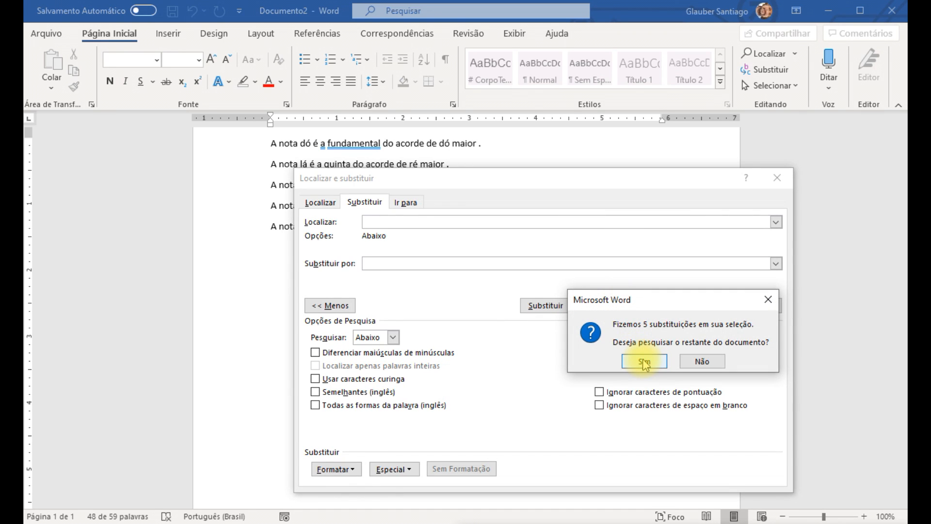
click(644, 363)
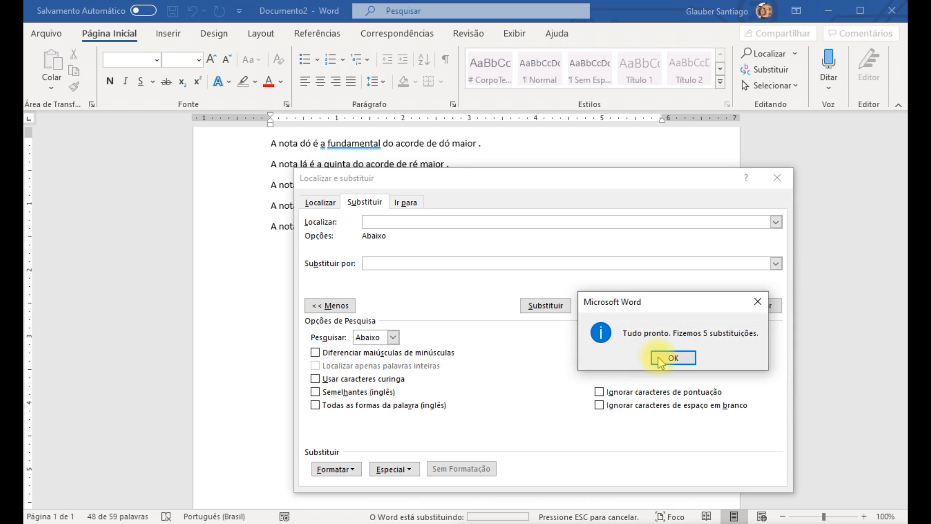
click(674, 359)
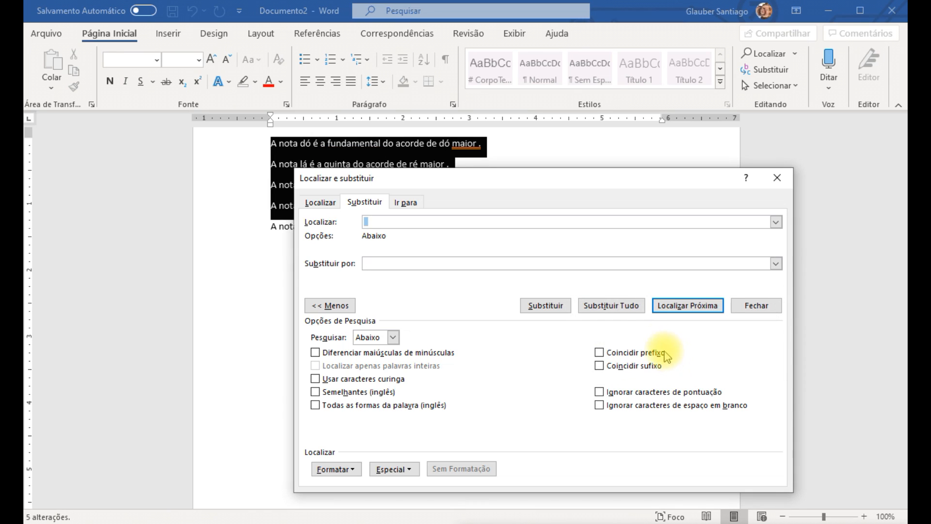
click(619, 306)
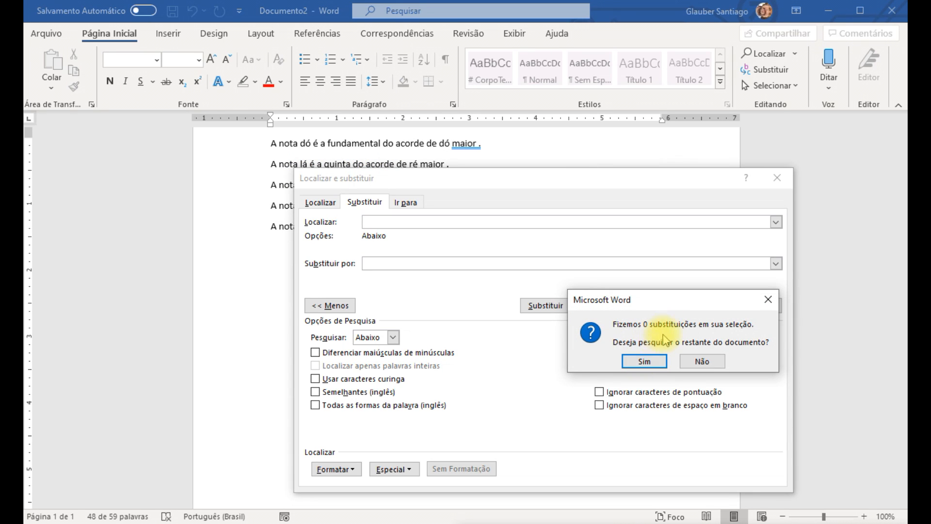
click(645, 361)
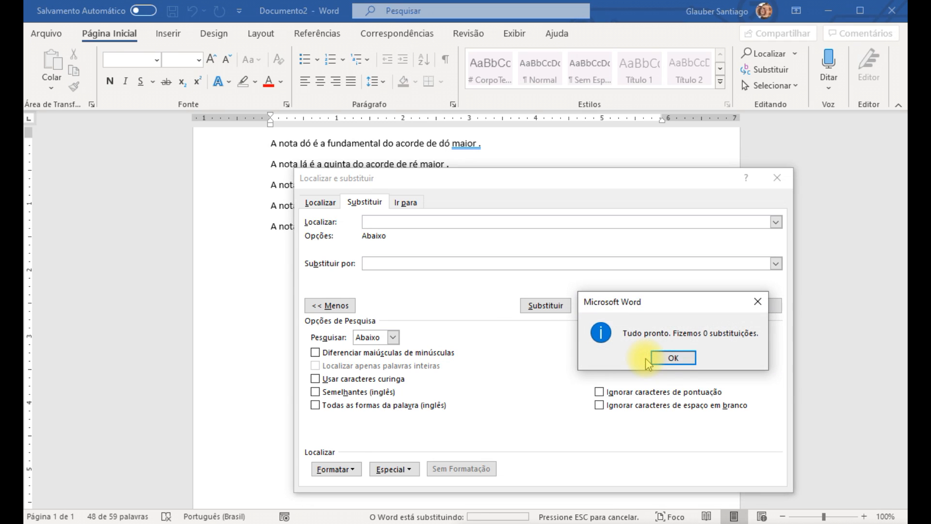
click(645, 358)
Replace every space-plus-period with just a period in the four lines and the rest of the document, and close the replace dialog.
drag(536, 181, 516, 188)
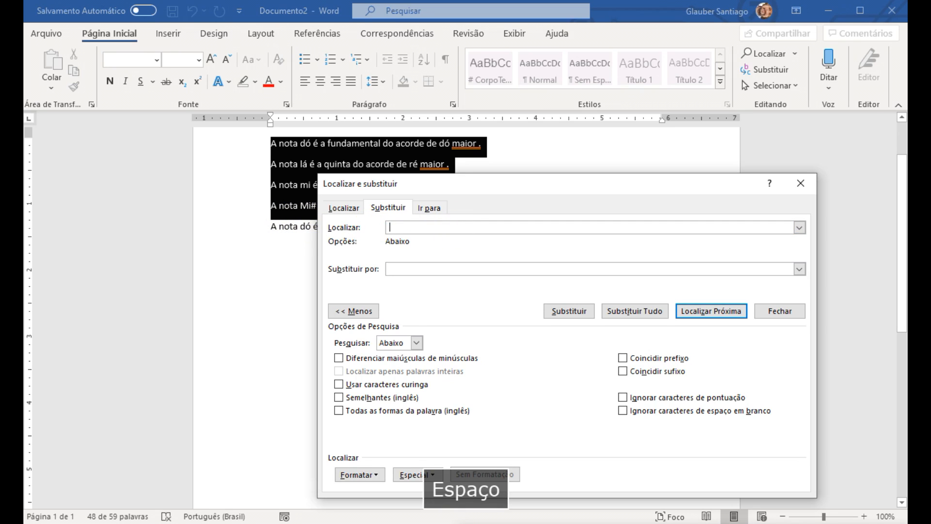
text(.)
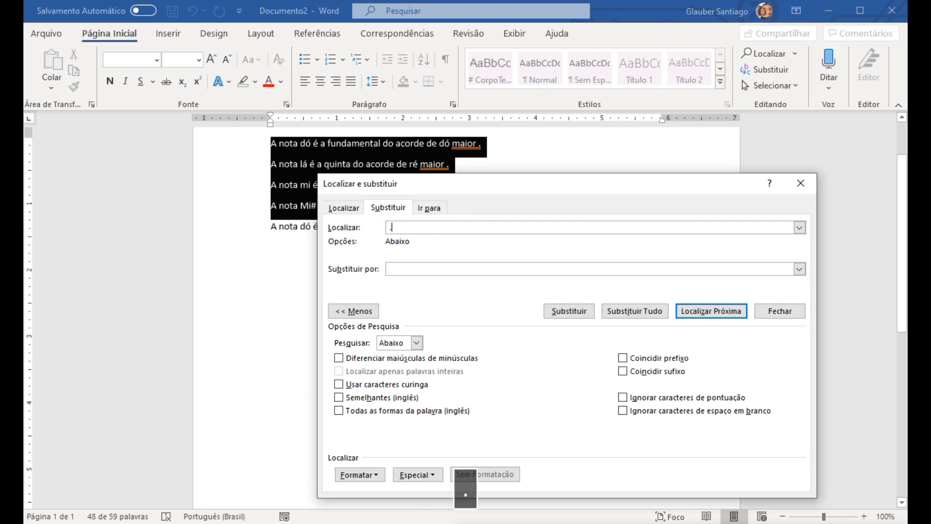
click(392, 269)
text(.)
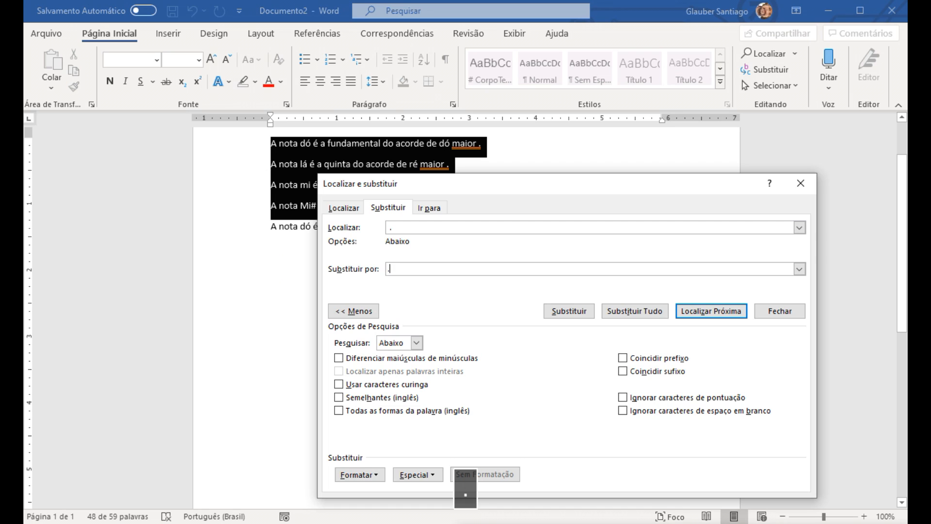
click(630, 310)
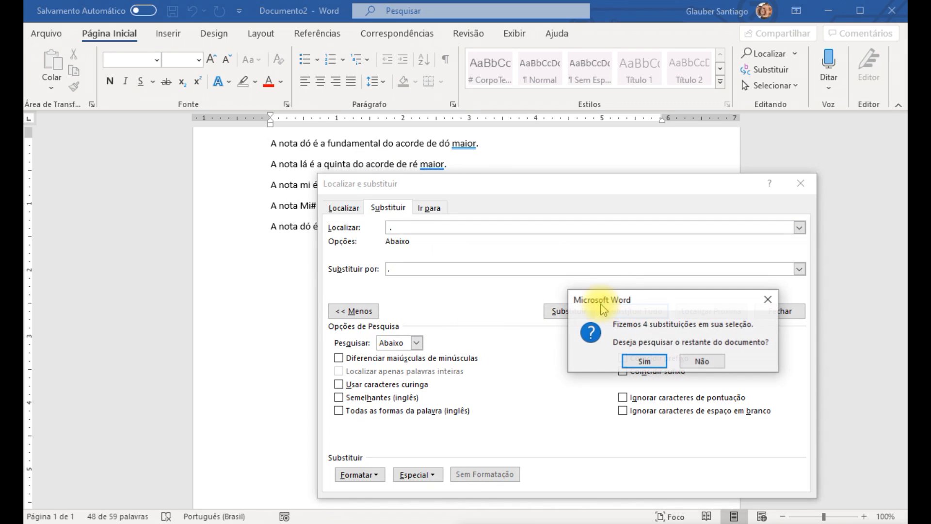
click(650, 361)
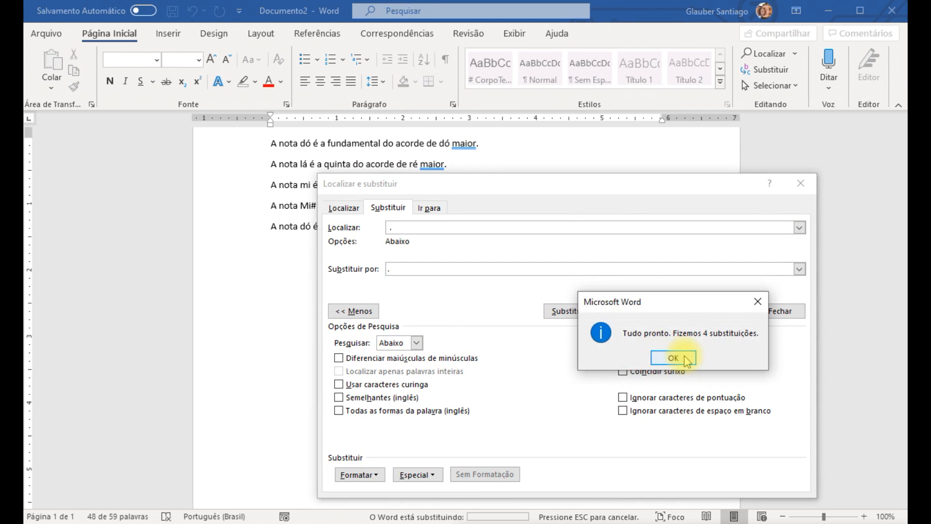
click(691, 359)
click(782, 312)
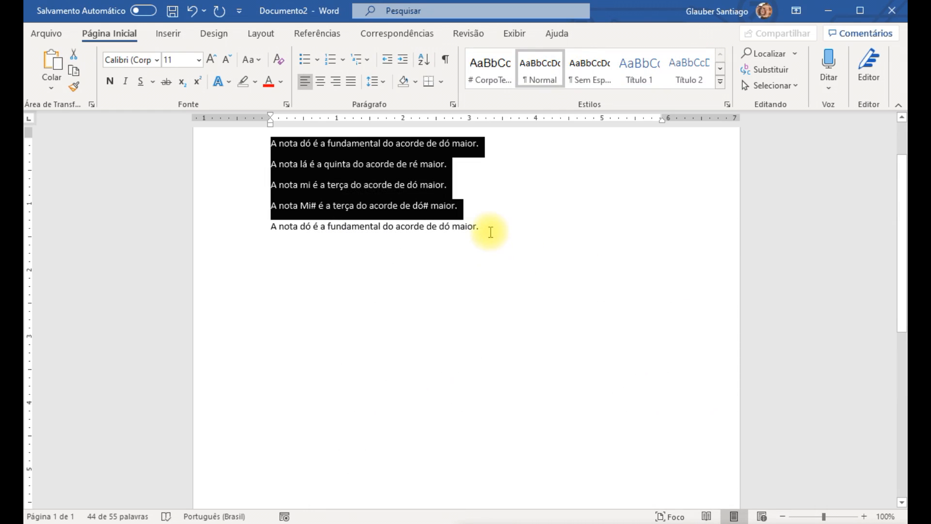
click(494, 226)
scroll(485, 228, up, 1)
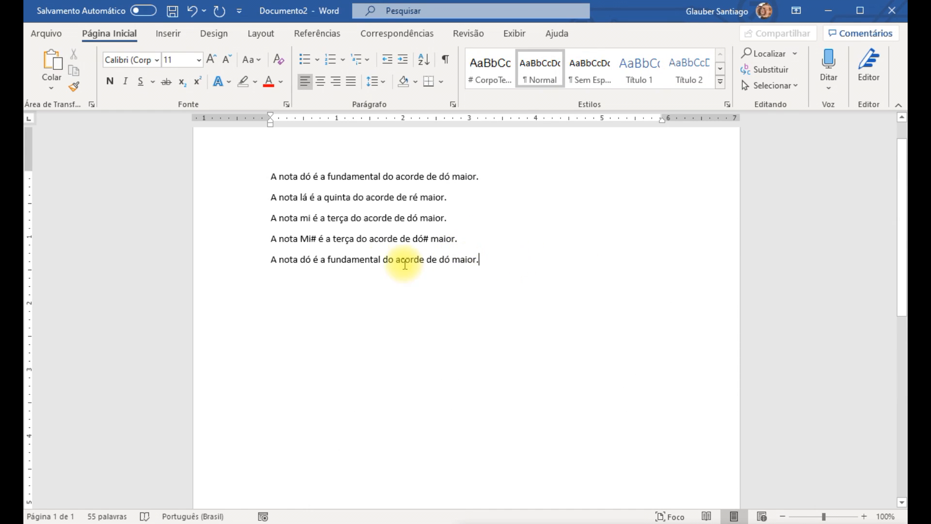
click(249, 177)
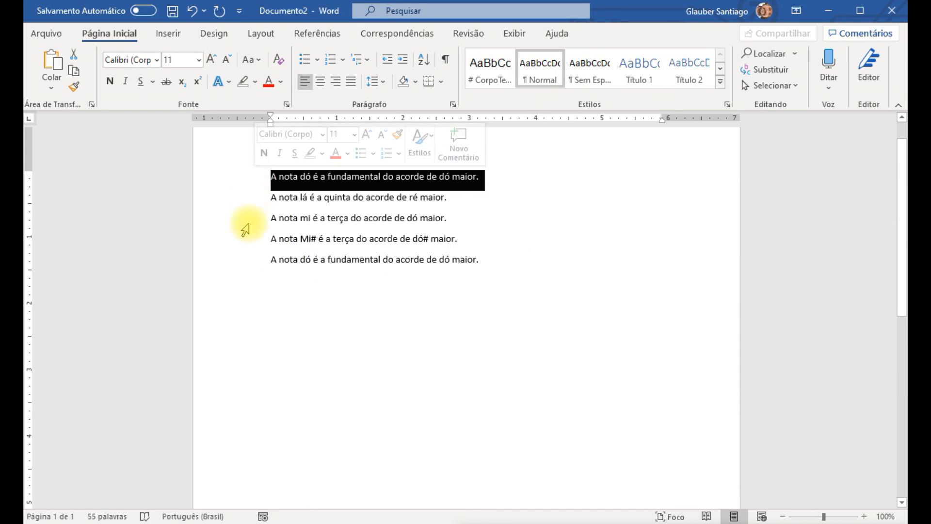
click(243, 266)
click(534, 260)
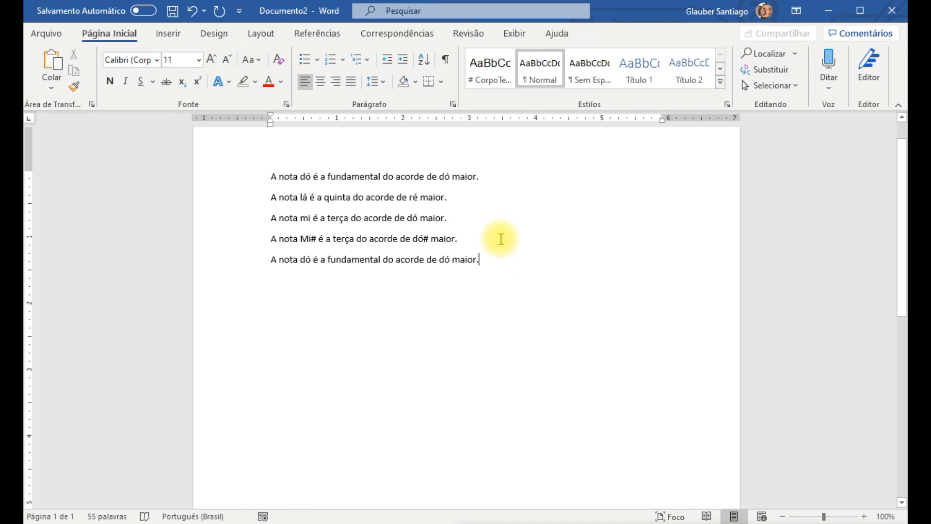
drag(489, 241, 245, 191)
click(477, 196)
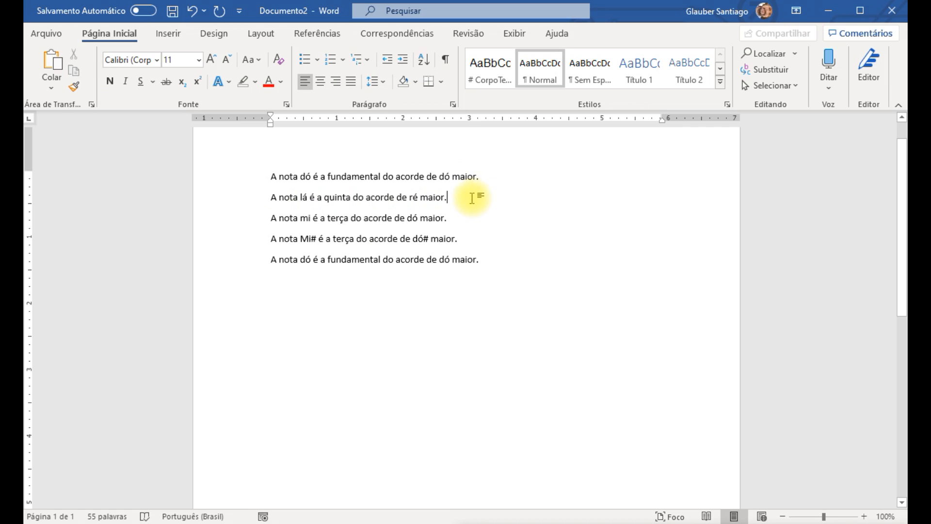